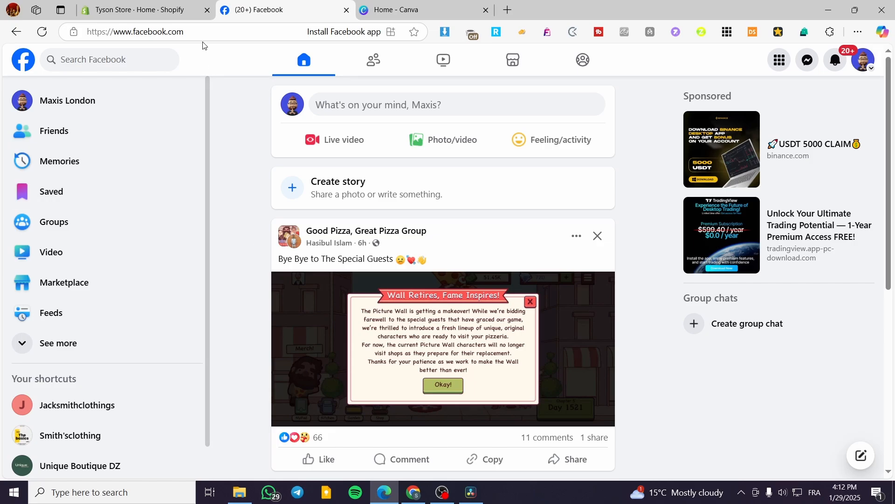
Step: Switch to the Tyson Store admin in Shopify and search the Shopify App Store for "facebook"
{"action": "left_click", "coordinate": [135, 10]}
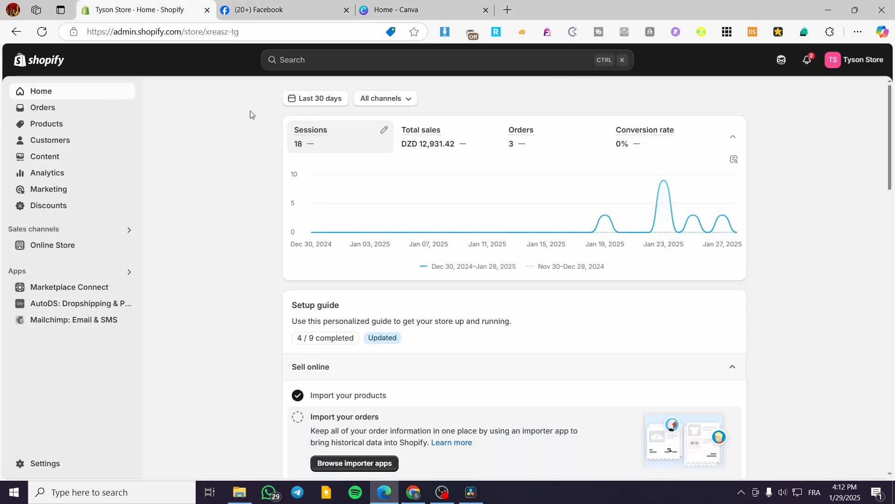
{"action": "left_click", "coordinate": [303, 67]}
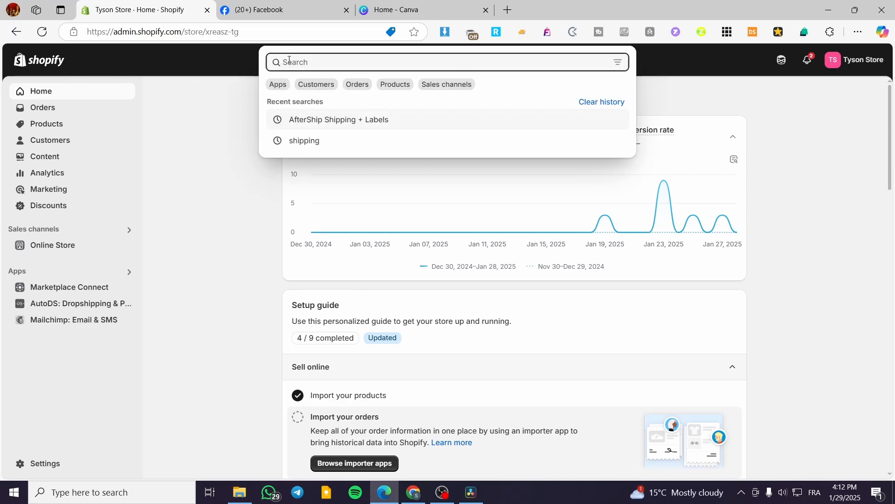
{"action": "left_click", "coordinate": [324, 66]}
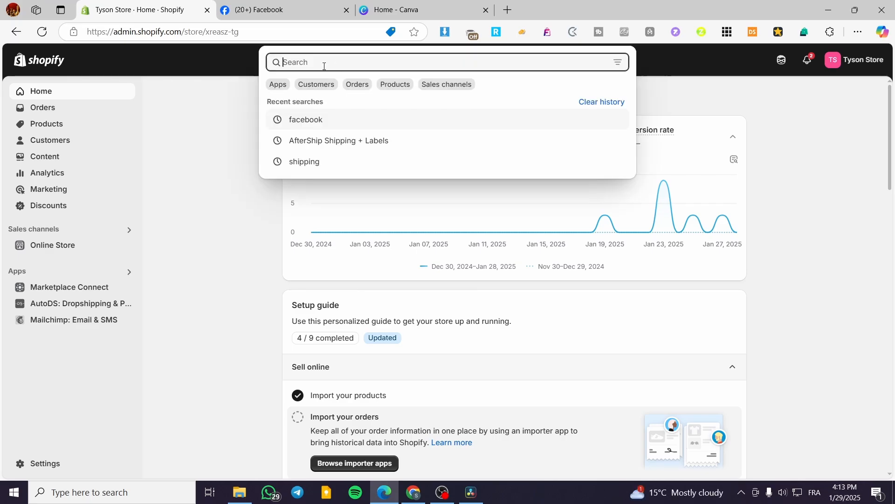
{"action": "left_click", "coordinate": [323, 118]}
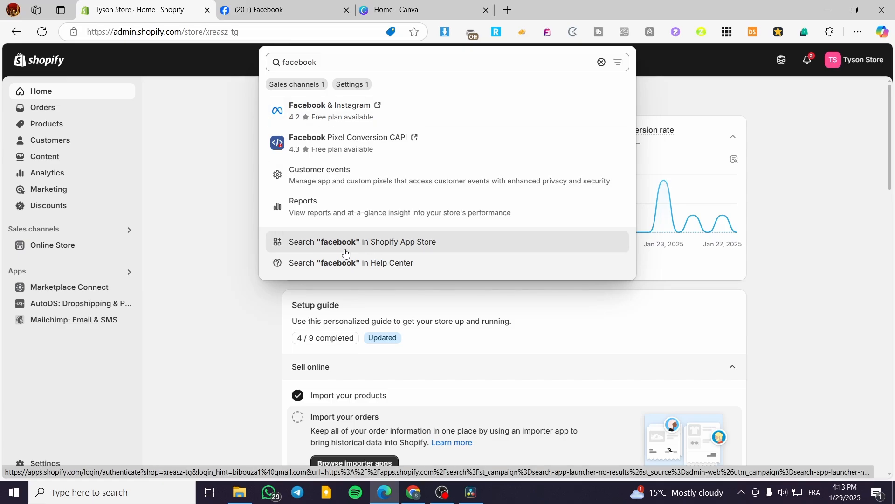
{"action": "left_click", "coordinate": [297, 243]}
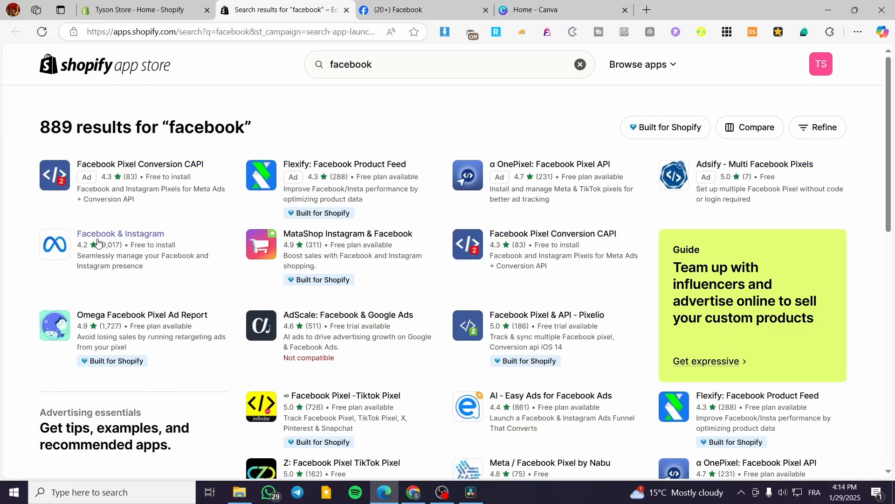
Step: Install Meta's Facebook & Instagram app on the store and pin it among the sales channels
{"action": "left_click", "coordinate": [62, 246]}
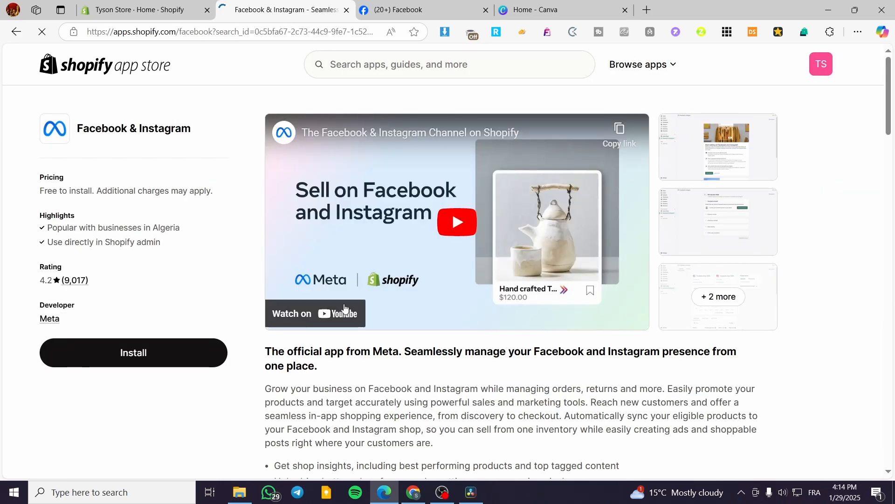
{"action": "left_click", "coordinate": [162, 353]}
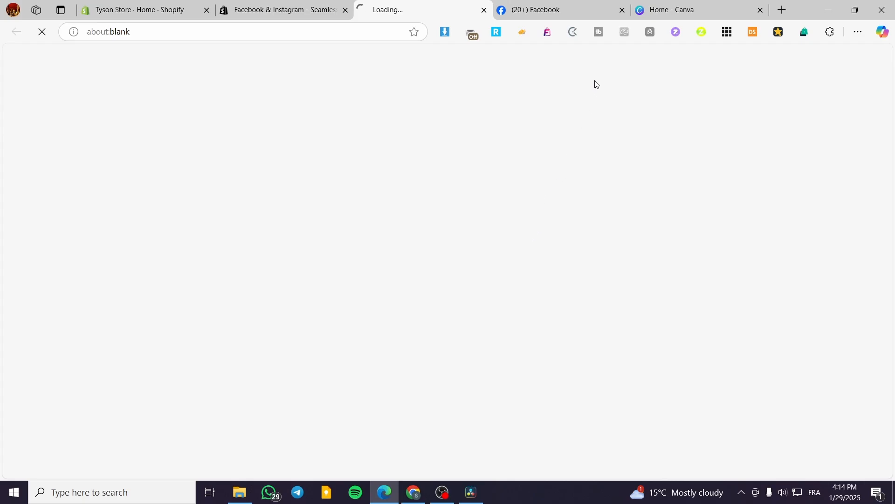
{"action": "left_click", "coordinate": [551, 4]}
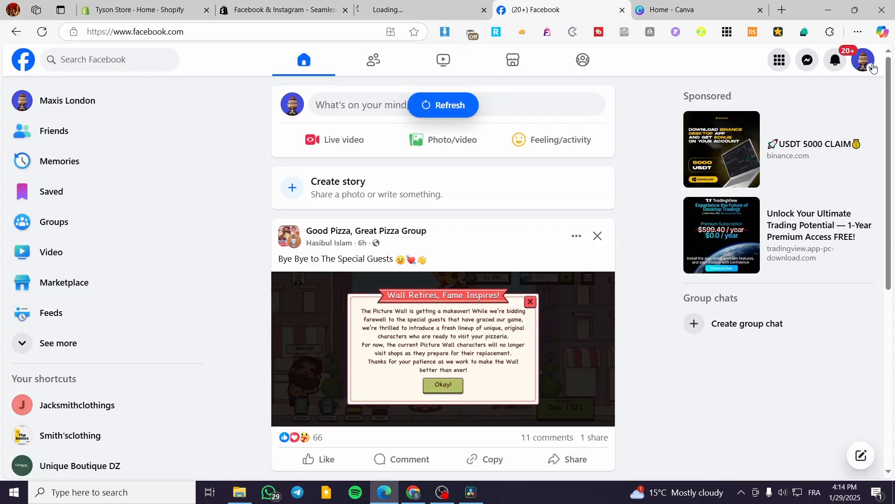
{"action": "left_click", "coordinate": [387, 11]}
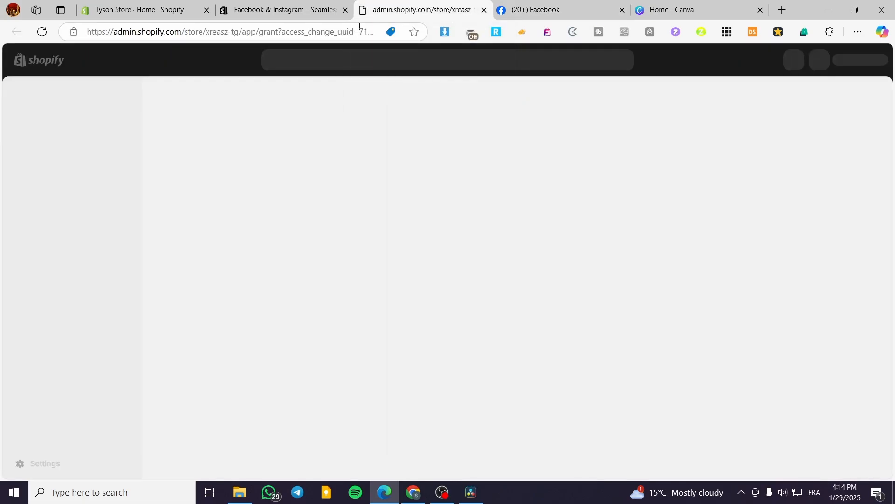
{"action": "left_click", "coordinate": [663, 329]}
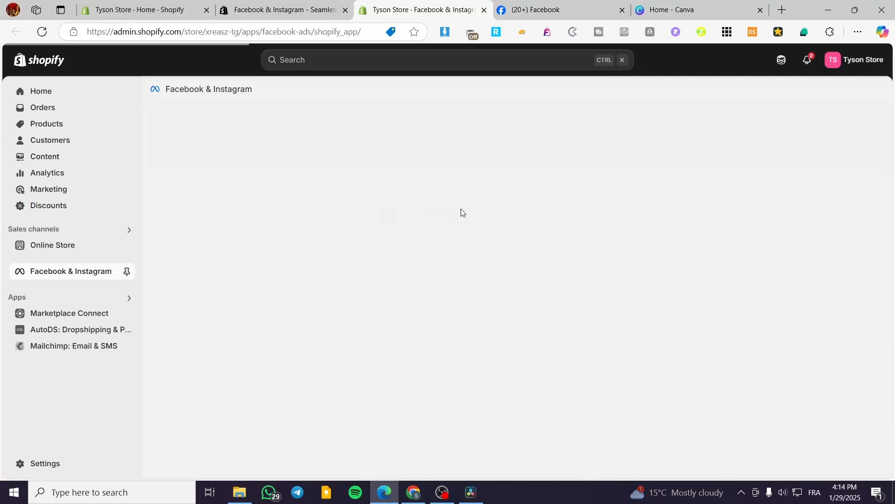
{"action": "left_click", "coordinate": [126, 272]}
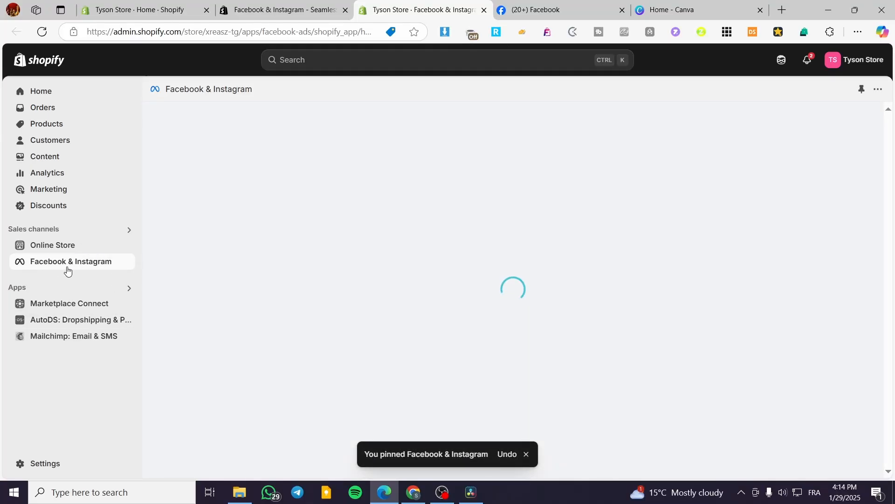
Step: Start the Advantage+ catalog ads setup and request the connection of a Facebook account
{"action": "scroll", "coordinate": [793, 186], "scroll_direction": "down", "scroll_amount": 1}
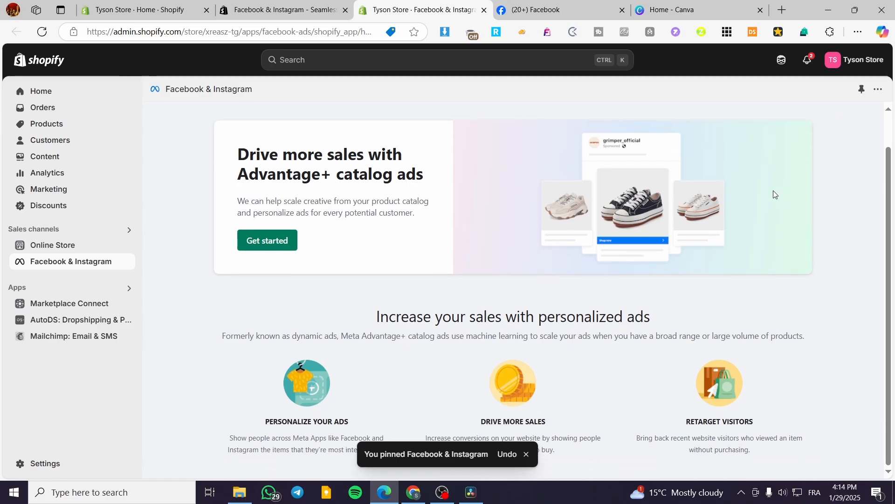
{"action": "left_click", "coordinate": [280, 237]}
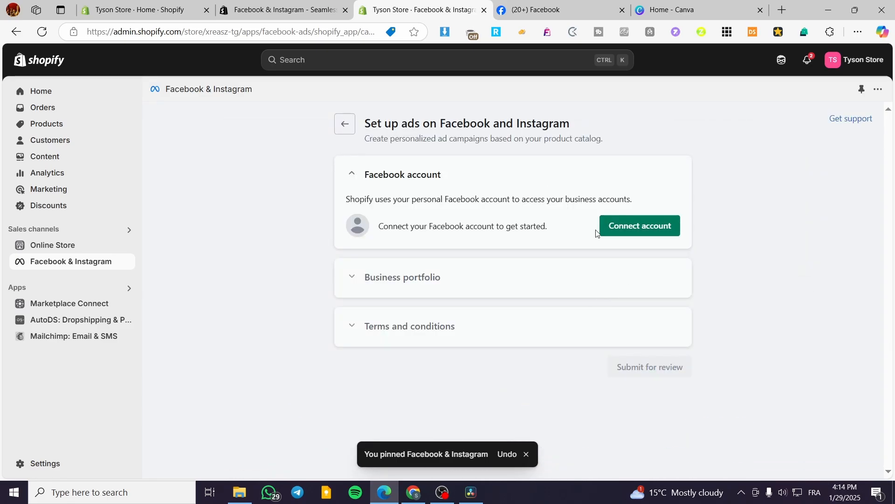
{"action": "left_click", "coordinate": [670, 230]}
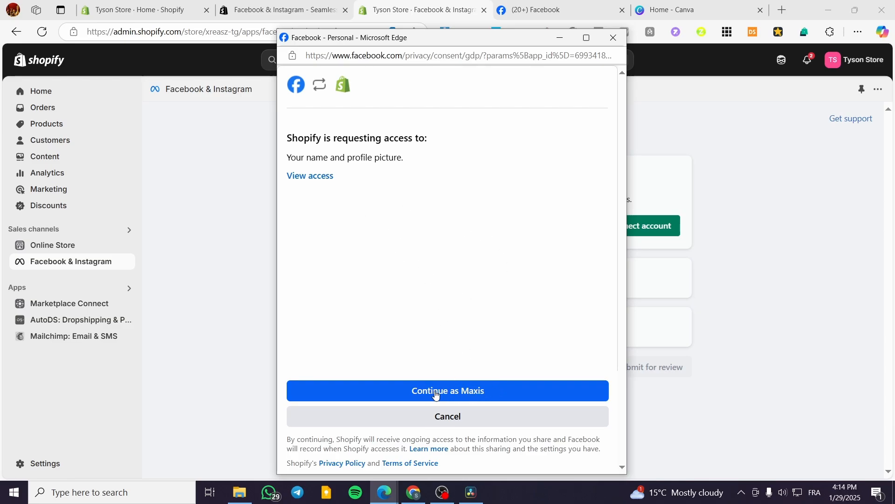
Step: Check which profile is signed in on Facebook and grant Shopify access to that account
{"action": "left_click", "coordinate": [550, 11]}
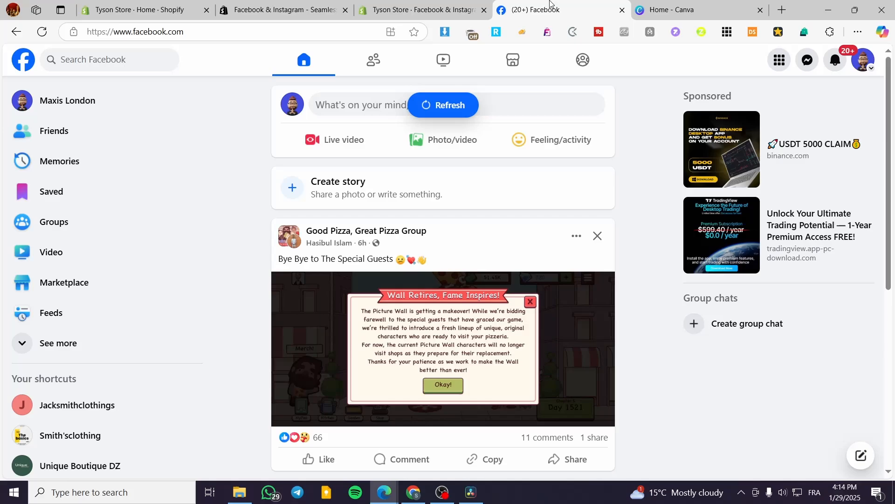
{"action": "left_click", "coordinate": [866, 66]}
{"action": "left_click", "coordinate": [643, 102]}
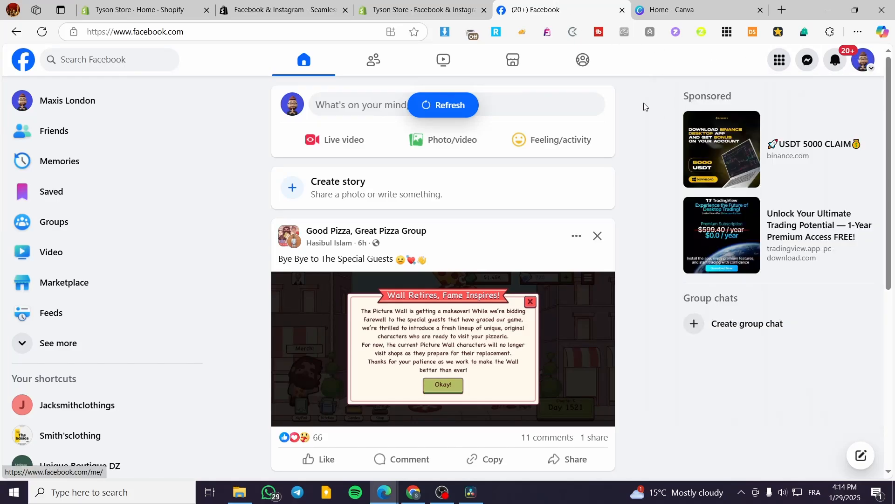
{"action": "left_click", "coordinate": [431, 6]}
{"action": "left_click", "coordinate": [644, 228]}
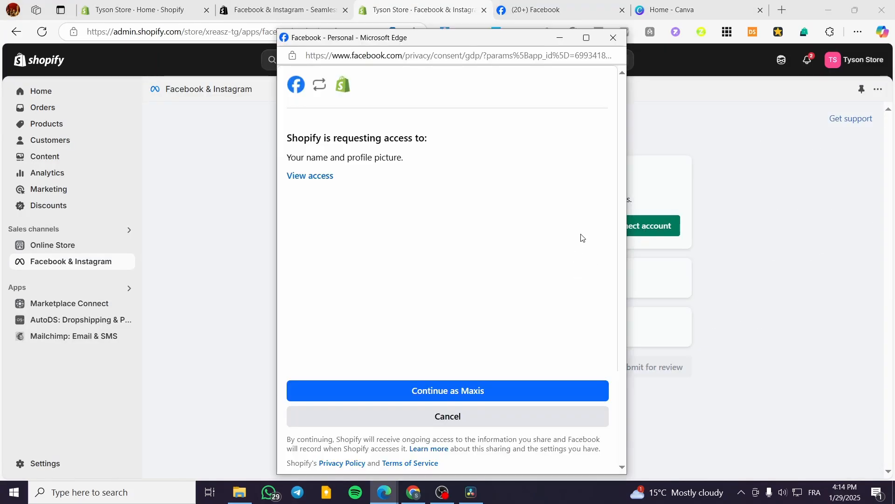
{"action": "left_click", "coordinate": [448, 391]}
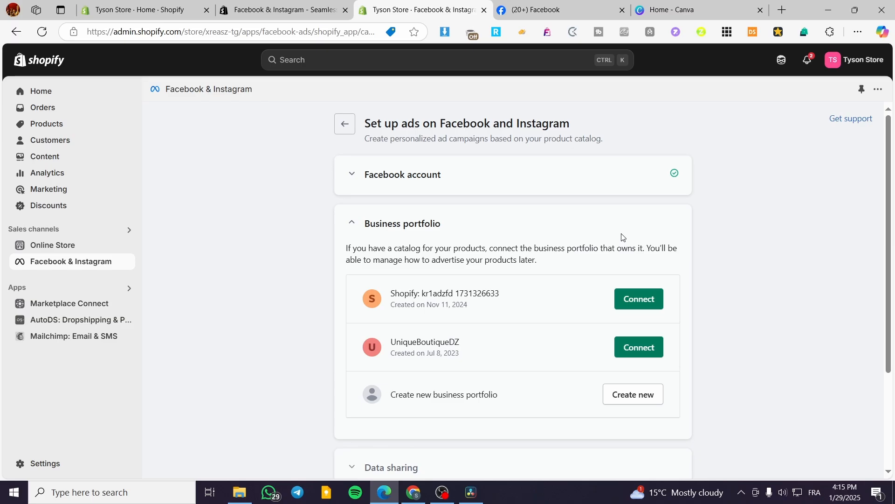
Step: Create a new business portfolio for the Facebook and Instagram ads setup
{"action": "left_click", "coordinate": [560, 10]}
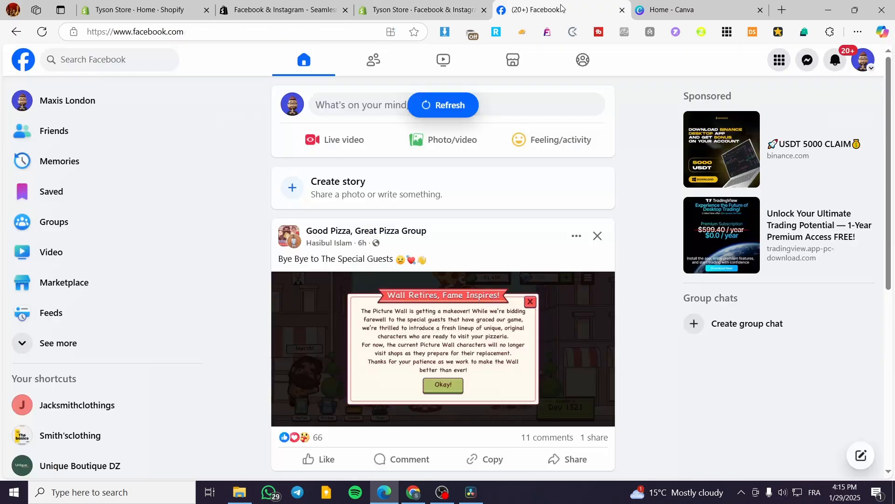
{"action": "left_click", "coordinate": [456, 4]}
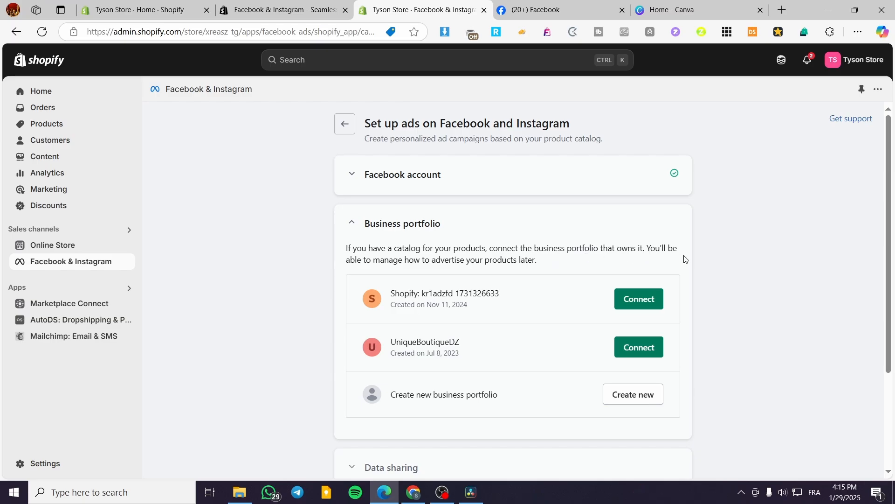
{"action": "left_click", "coordinate": [631, 401]}
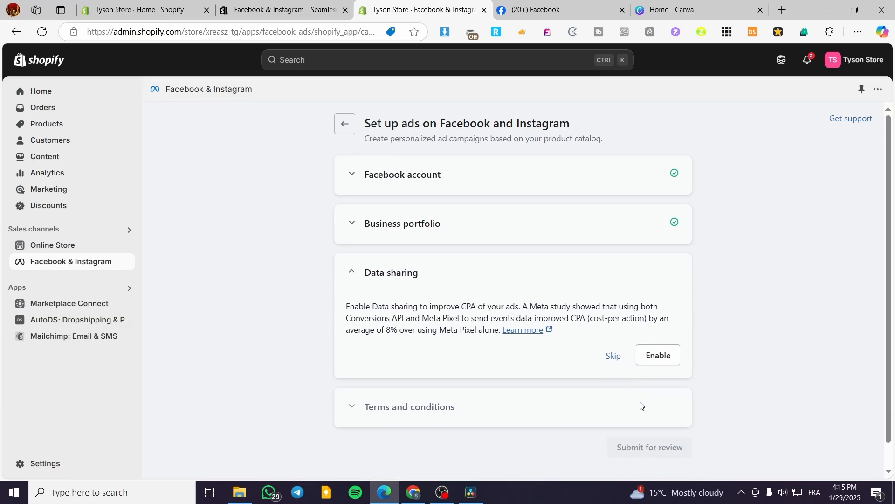
Step: Open the data sharing preferences and compare the descriptions of the Conservative, Enhanced and Maximum options
{"action": "left_click", "coordinate": [659, 355]}
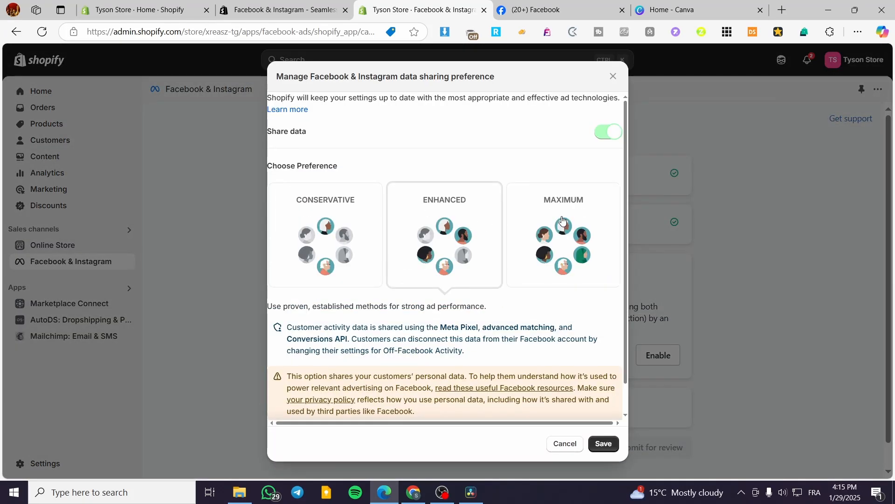
{"action": "scroll", "coordinate": [564, 221], "scroll_direction": "down", "scroll_amount": 2}
{"action": "scroll", "coordinate": [487, 222], "scroll_direction": "up", "scroll_amount": 2}
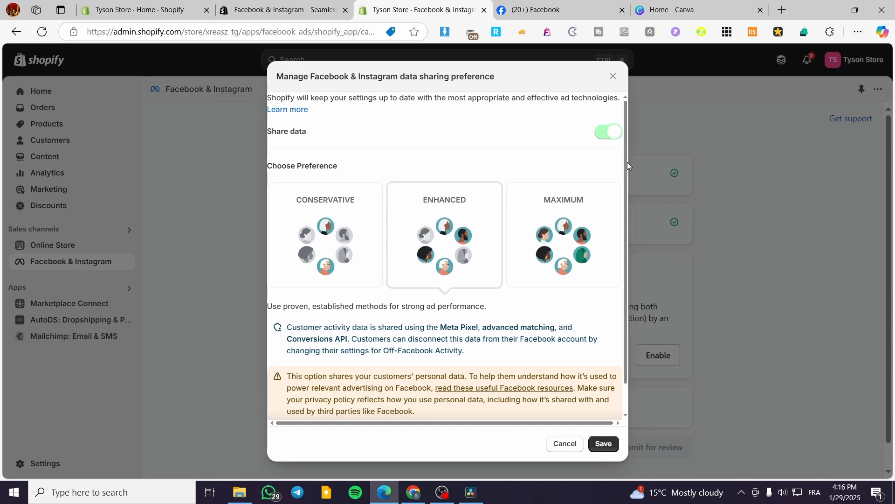
{"action": "left_click_drag", "start_coordinate": [628, 161], "coordinate": [626, 291]}
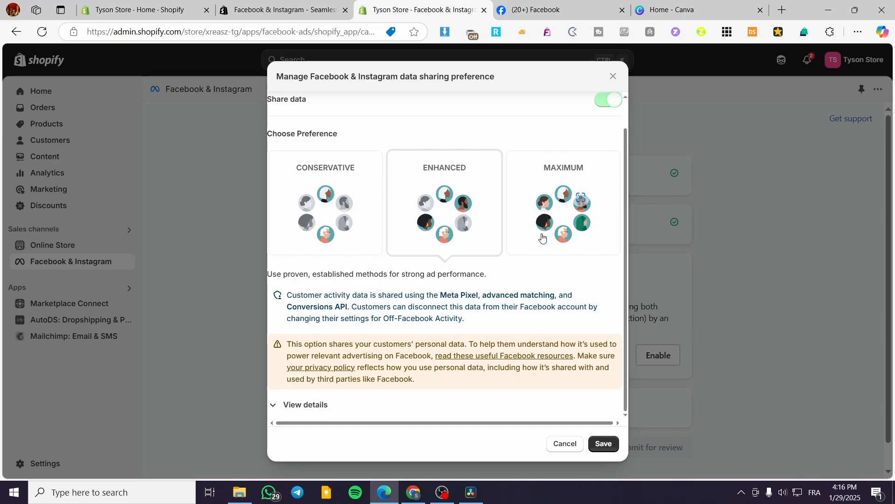
{"action": "left_click", "coordinate": [331, 233]}
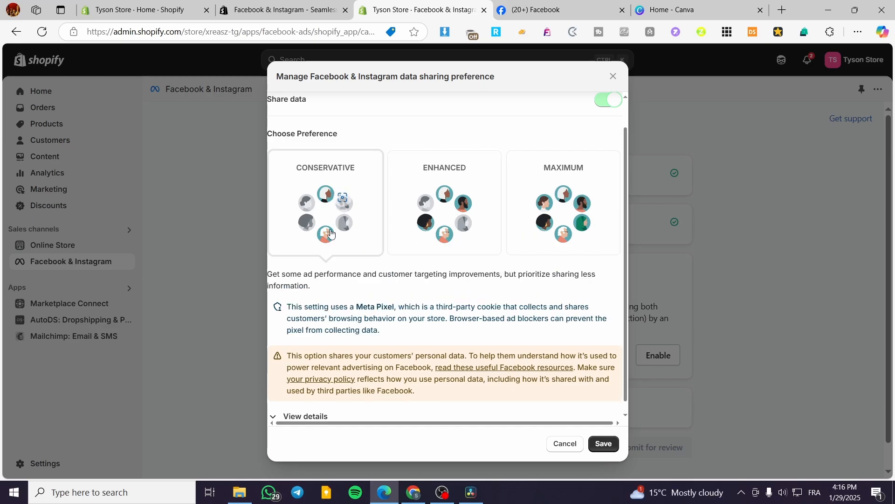
{"action": "left_click", "coordinate": [443, 235]}
{"action": "left_click", "coordinate": [579, 215]}
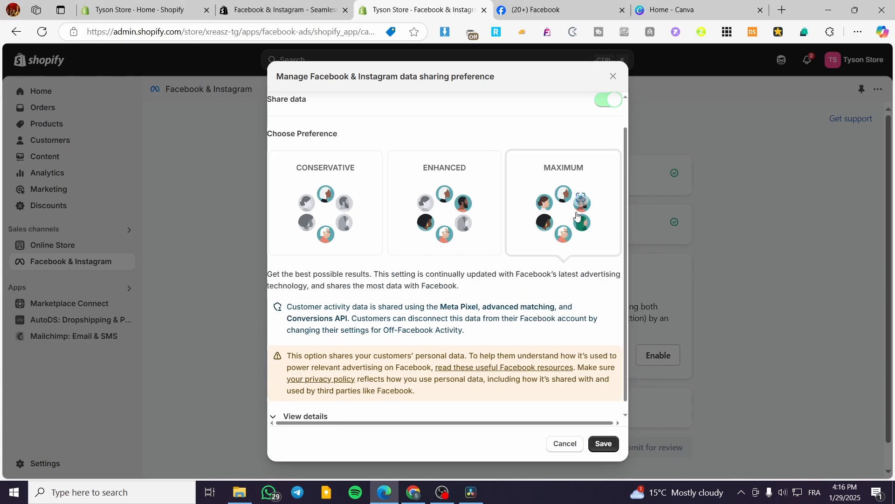
Step: Expand the details of the data sharing preference and examine which customer data Conservative and Enhanced share
{"action": "left_click", "coordinate": [315, 211]}
{"action": "scroll", "coordinate": [430, 249], "scroll_direction": "down", "scroll_amount": 1}
{"action": "left_click", "coordinate": [291, 406]}
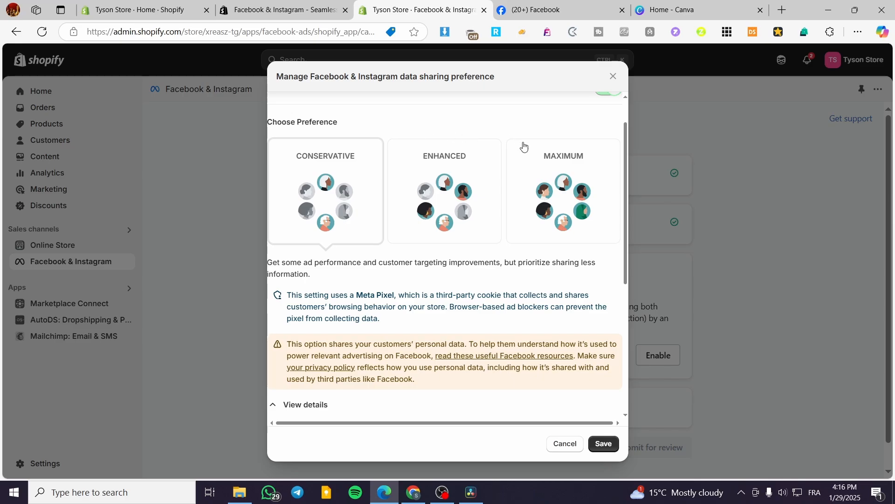
{"action": "scroll", "coordinate": [524, 146], "scroll_direction": "down", "scroll_amount": 5}
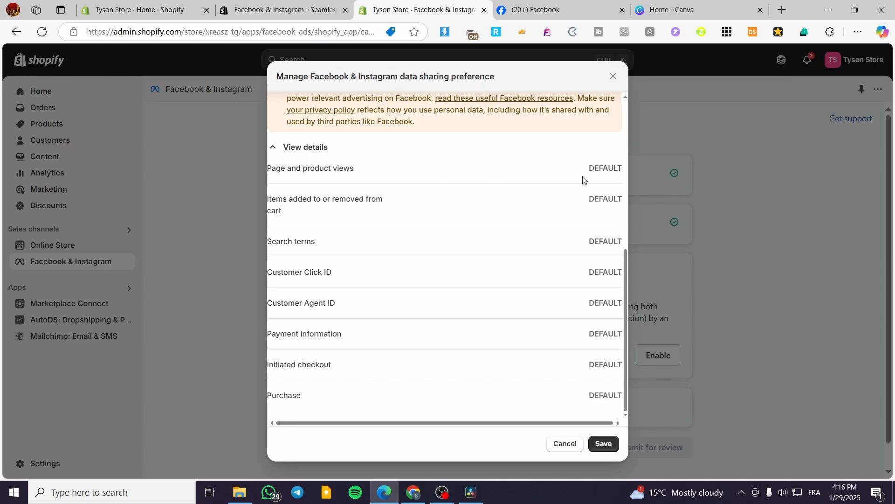
{"action": "scroll", "coordinate": [415, 353], "scroll_direction": "up", "scroll_amount": 6}
{"action": "left_click", "coordinate": [445, 252]}
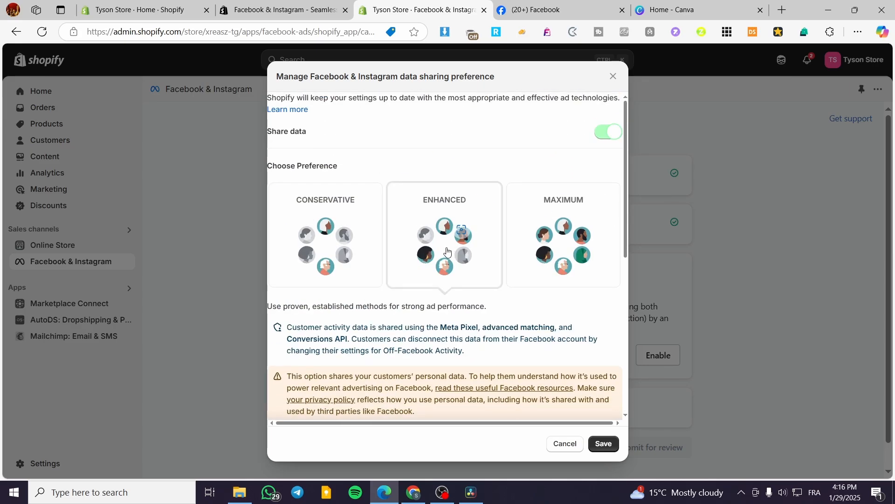
{"action": "scroll", "coordinate": [430, 200], "scroll_direction": "down", "scroll_amount": 6}
{"action": "scroll", "coordinate": [566, 196], "scroll_direction": "up", "scroll_amount": 6}
Step: Set the data sharing preference to Maximum, review its shared customer data and save the preference
{"action": "left_click", "coordinate": [556, 248]}
{"action": "scroll", "coordinate": [474, 230], "scroll_direction": "down", "scroll_amount": 6}
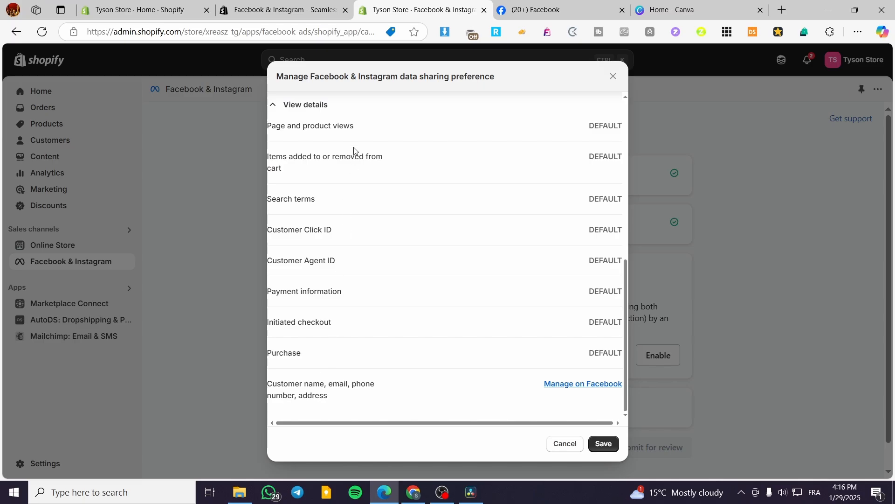
{"action": "left_click_drag", "start_coordinate": [268, 387], "coordinate": [297, 402]}
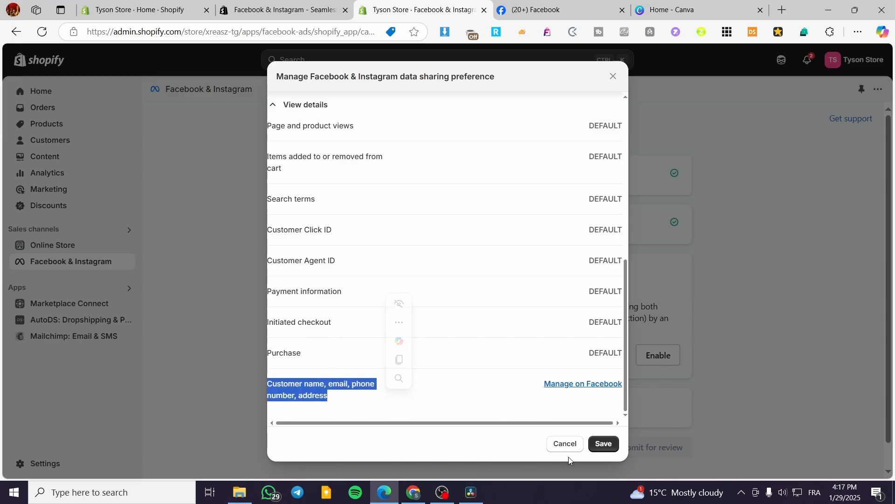
{"action": "scroll", "coordinate": [537, 230], "scroll_direction": "up", "scroll_amount": 8}
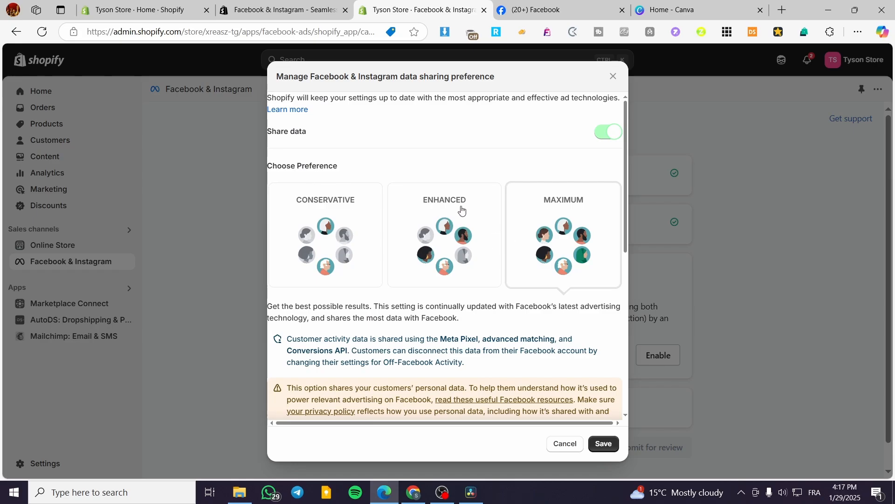
{"action": "scroll", "coordinate": [596, 219], "scroll_direction": "down", "scroll_amount": 10}
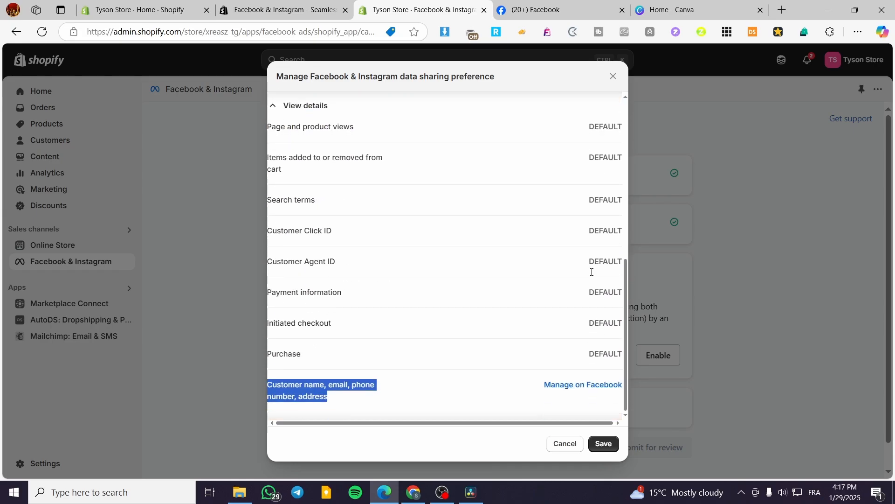
{"action": "left_click", "coordinate": [603, 444]}
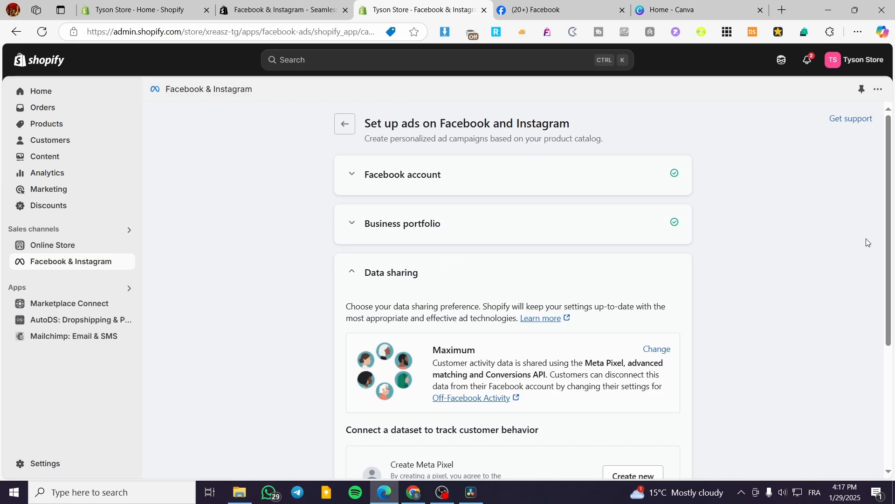
{"action": "scroll", "coordinate": [840, 240], "scroll_direction": "down", "scroll_amount": 3}
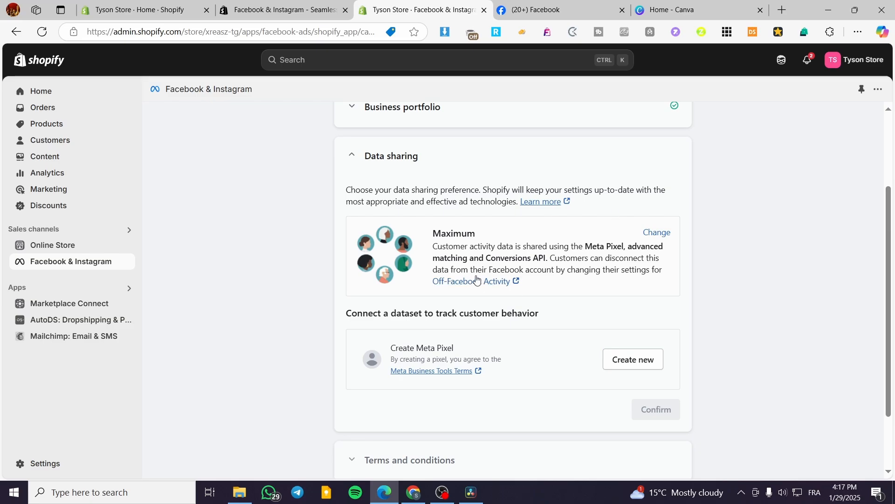
Step: Create a new Meta Pixel as the dataset for tracking customer behavior and confirm the data sharing setup
{"action": "scroll", "coordinate": [626, 284], "scroll_direction": "down", "scroll_amount": 2}
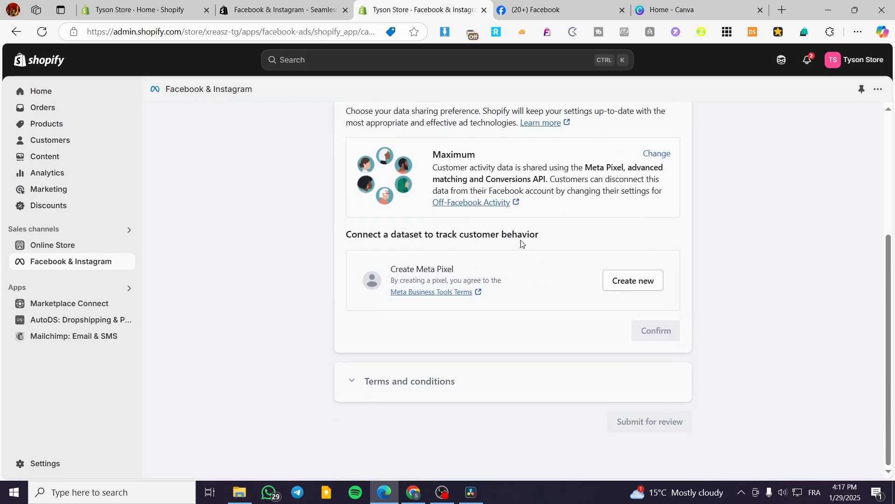
{"action": "left_click", "coordinate": [634, 281]}
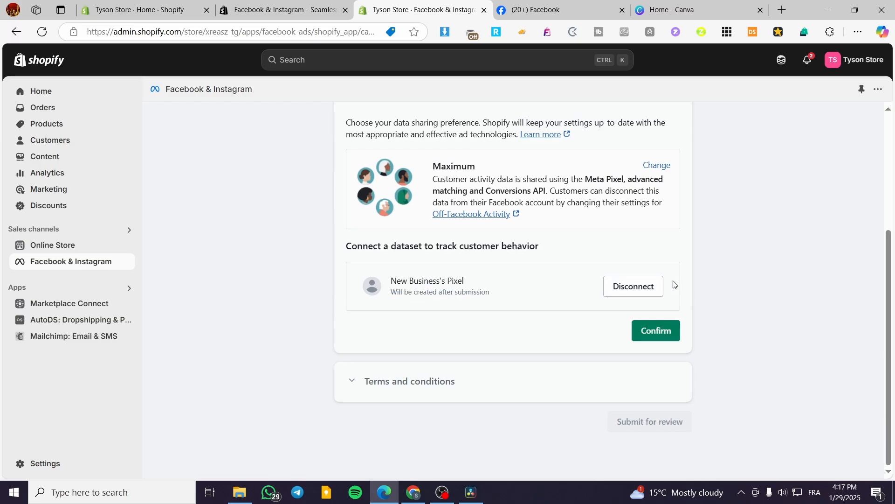
{"action": "left_click_drag", "start_coordinate": [472, 284], "coordinate": [391, 282]}
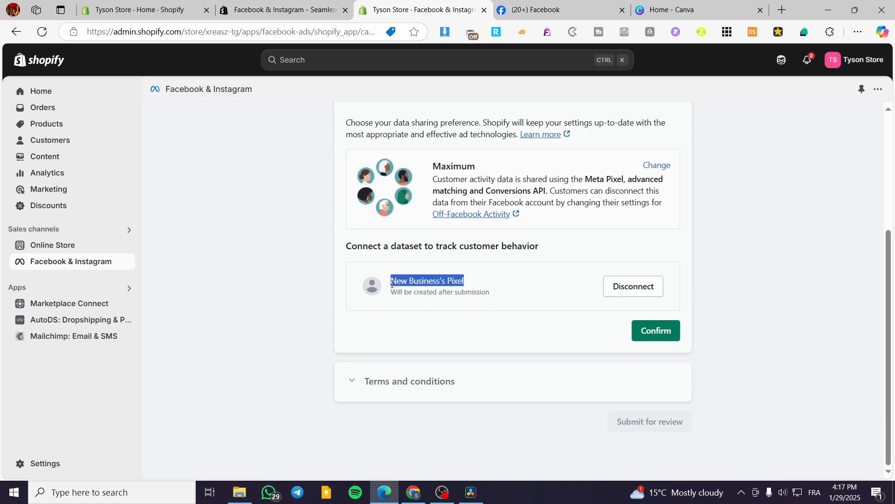
{"action": "left_click", "coordinate": [468, 295]}
{"action": "scroll", "coordinate": [500, 286], "scroll_direction": "up", "scroll_amount": 4}
{"action": "scroll", "coordinate": [500, 286], "scroll_direction": "down", "scroll_amount": 2}
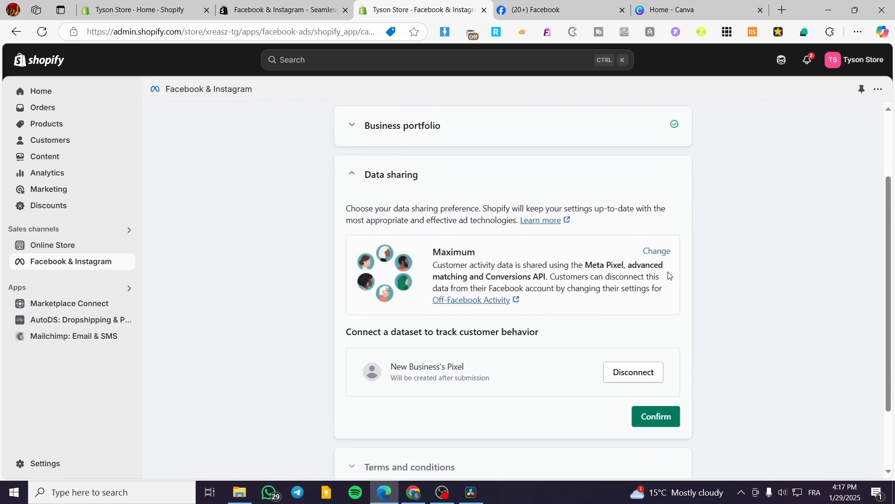
{"action": "scroll", "coordinate": [669, 275], "scroll_direction": "down", "scroll_amount": 2}
{"action": "left_click", "coordinate": [673, 332]}
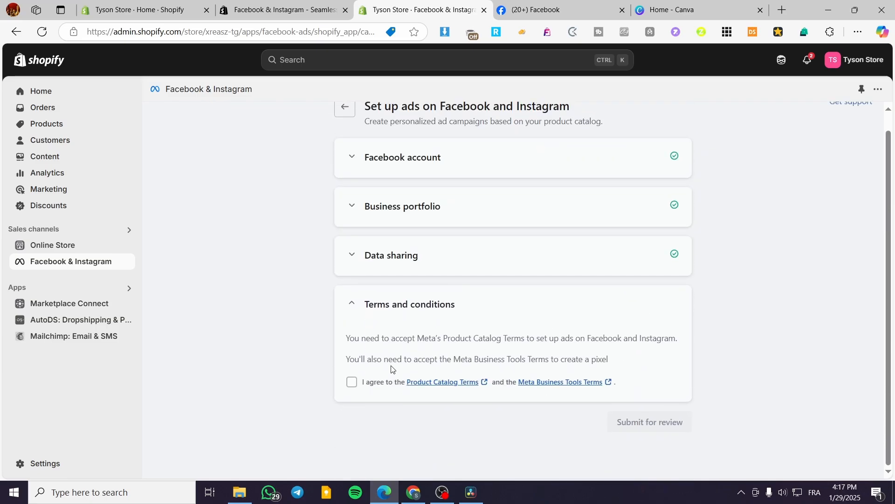
Step: Agree to the Product Catalog Terms and Meta Business Tools Terms and submit the ads setup for review
{"action": "left_click", "coordinate": [351, 383]}
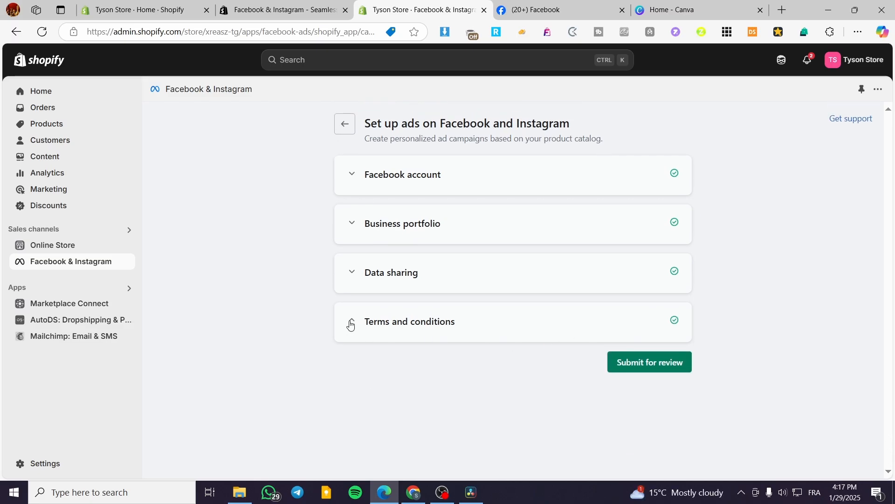
{"action": "left_click", "coordinate": [351, 322]}
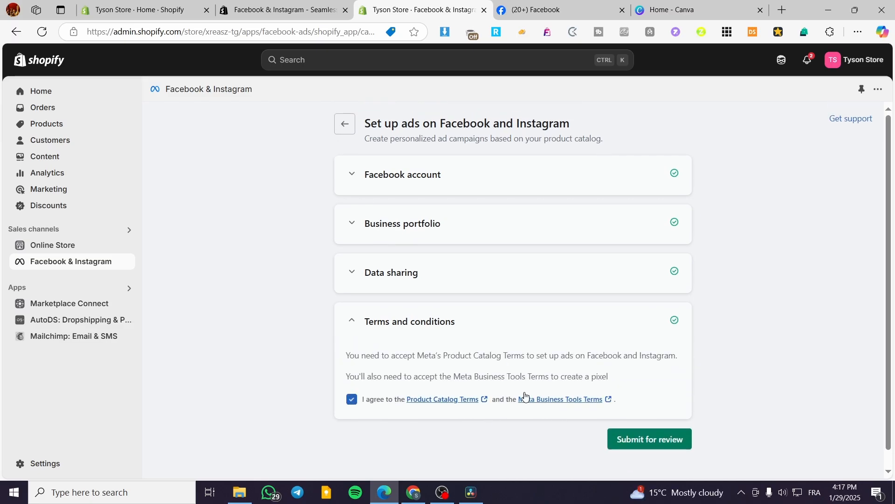
{"action": "left_click", "coordinate": [443, 343]}
{"action": "left_click", "coordinate": [664, 365]}
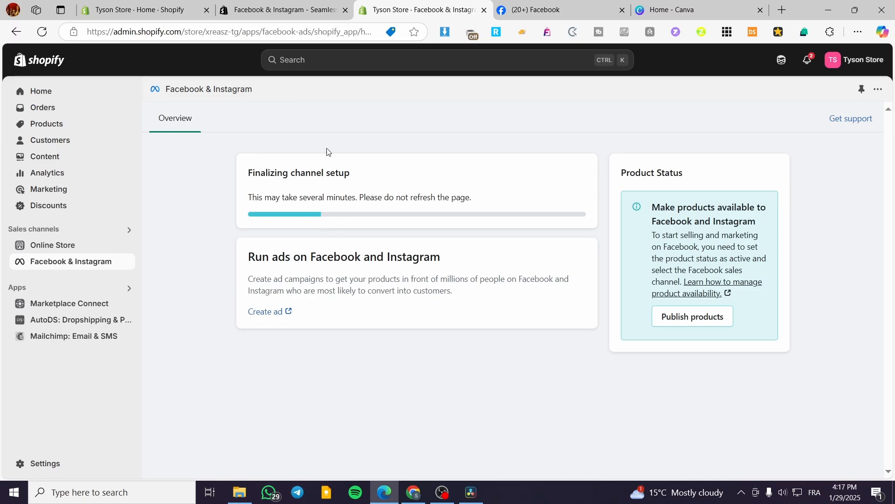
Step: Open Meta Ads Manager from the store's Facebook and Instagram ad creation link and dismiss the business portfolio notice
{"action": "left_click", "coordinate": [536, 9]}
{"action": "left_click", "coordinate": [404, 5]}
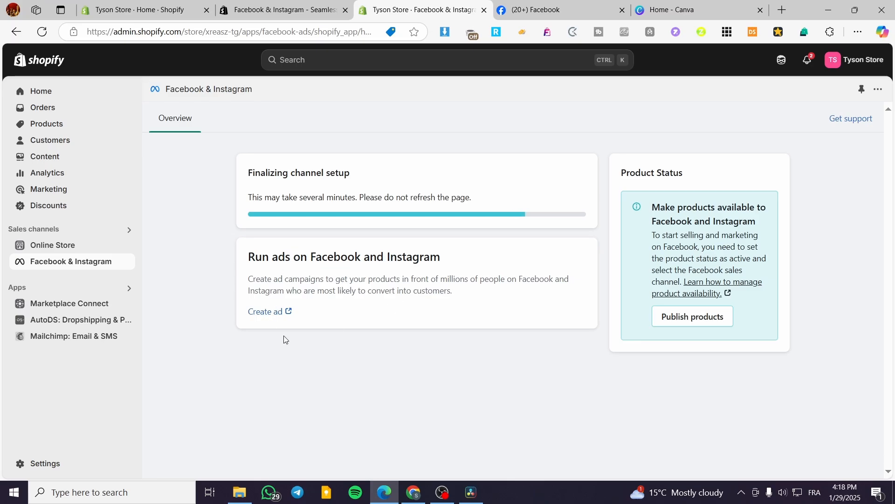
{"action": "left_click", "coordinate": [265, 311]}
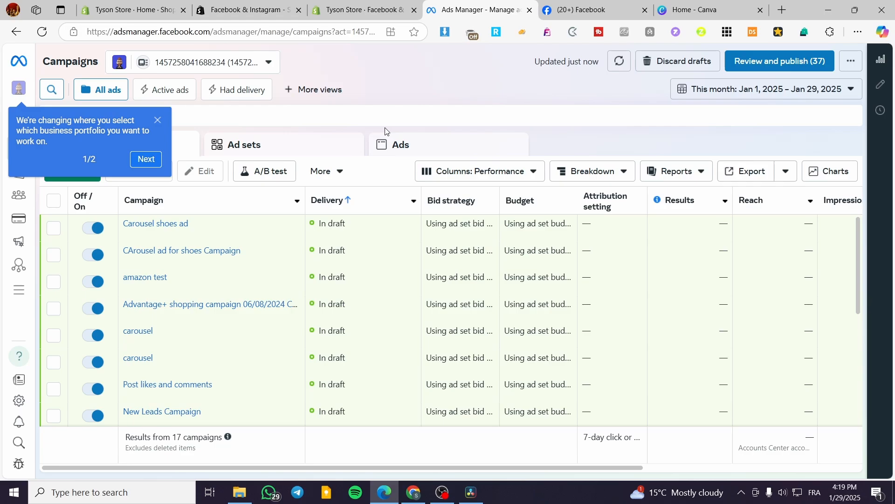
{"action": "left_click", "coordinate": [157, 121]}
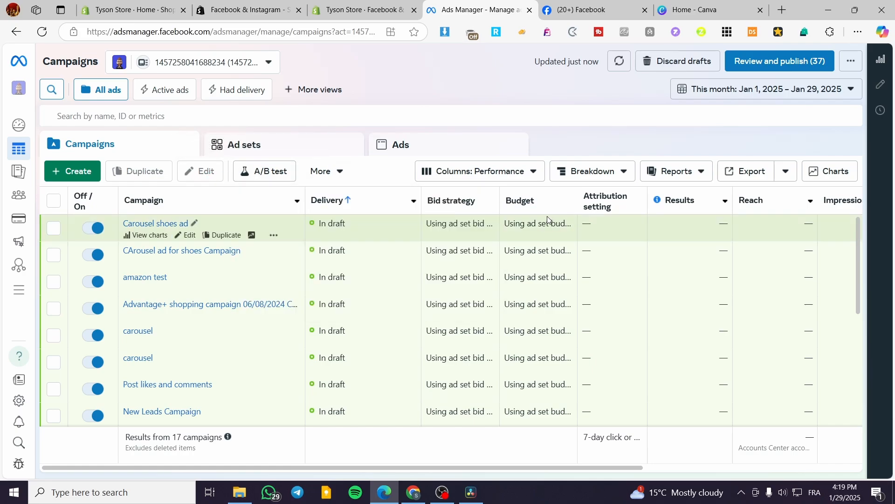
Step: Look through the ad account's ad sets and ads, and return to the campaigns list
{"action": "mouse_move", "coordinate": [428, 199]}
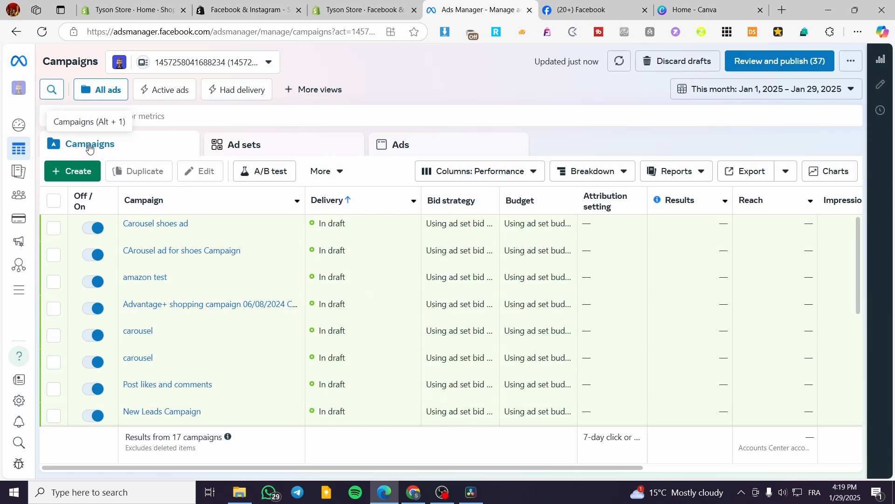
{"action": "left_click", "coordinate": [282, 148]}
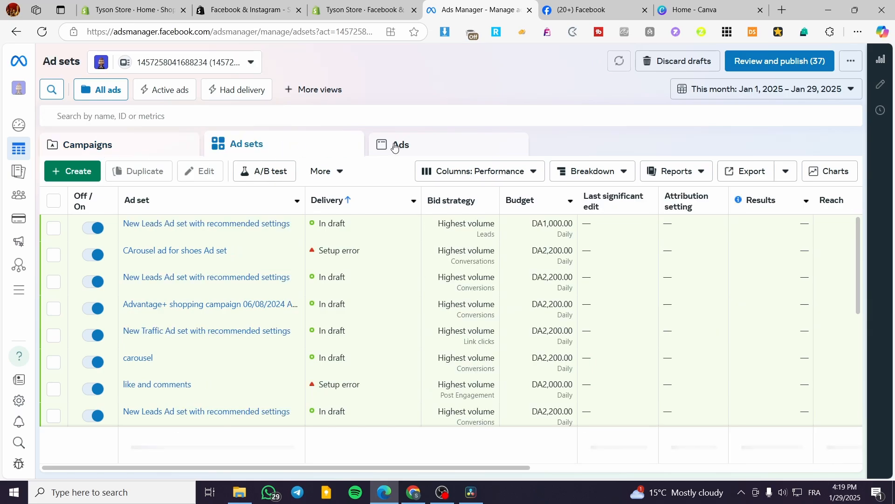
{"action": "left_click", "coordinate": [396, 146]}
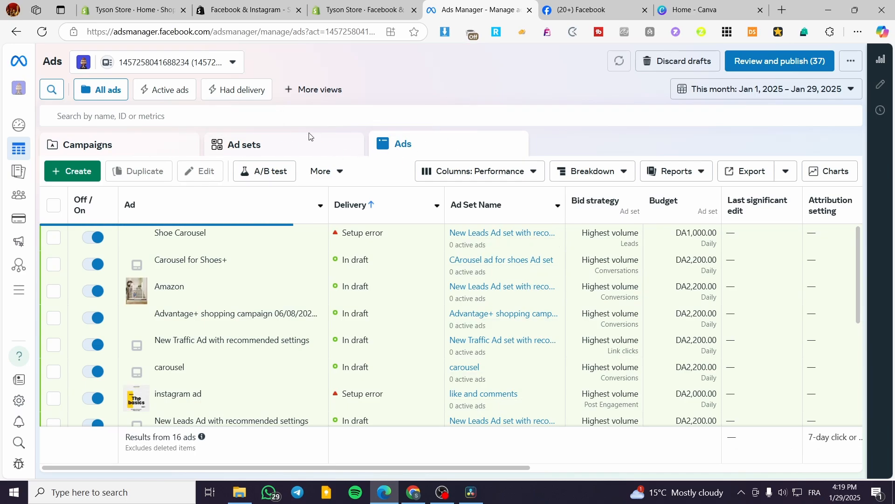
{"action": "left_click", "coordinate": [240, 149]}
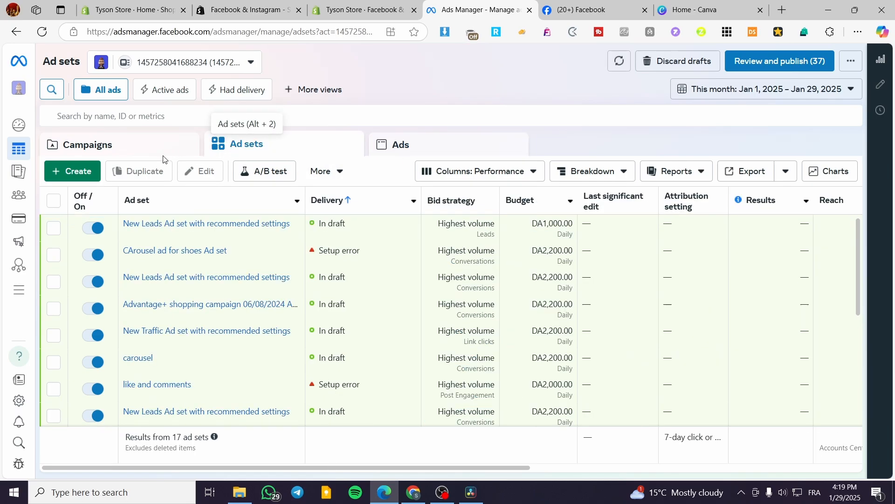
{"action": "left_click", "coordinate": [114, 145]}
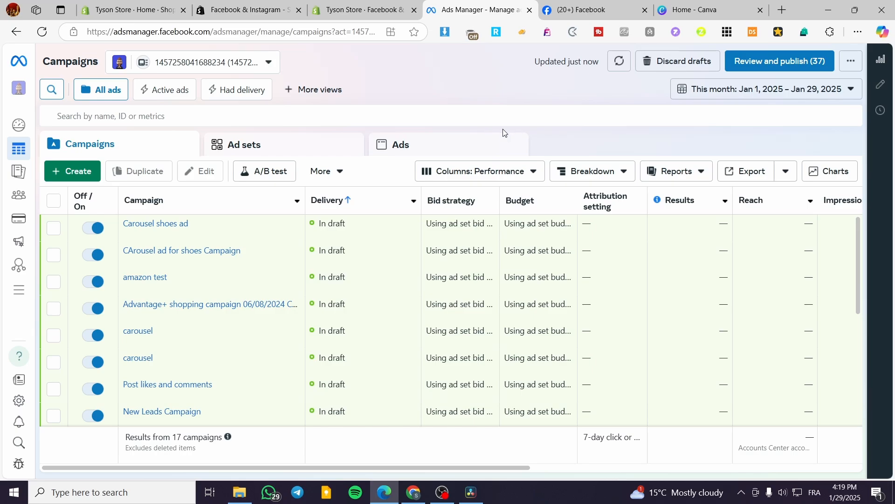
Step: Switch to Facebook and open the Unique Boutique DZ page from the managed pages
{"action": "left_click", "coordinate": [585, 11]}
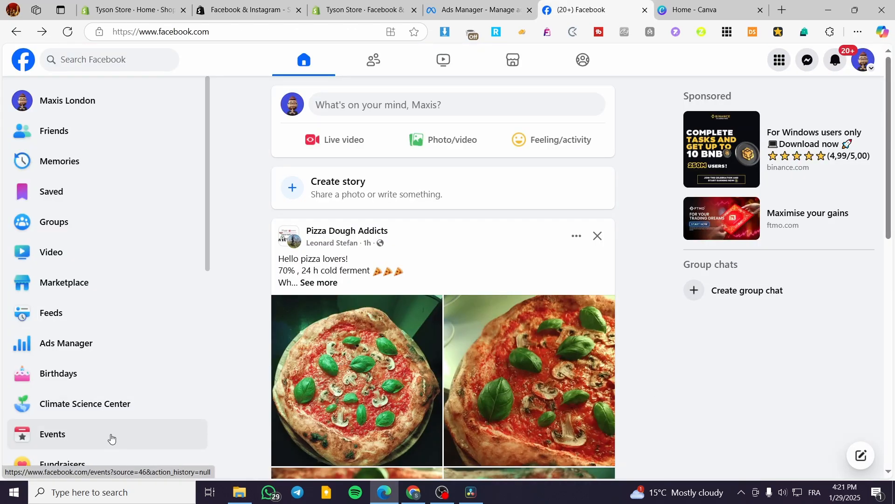
{"action": "scroll", "coordinate": [117, 376], "scroll_direction": "down", "scroll_amount": 5}
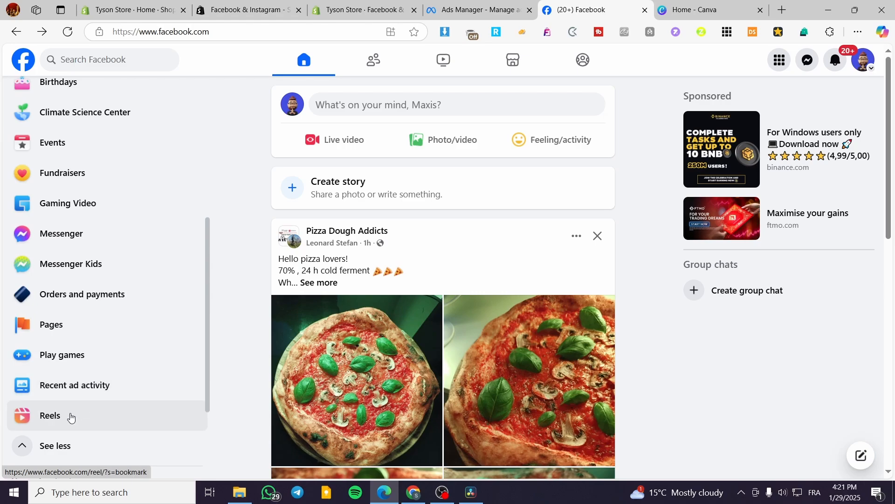
{"action": "left_click", "coordinate": [83, 334]}
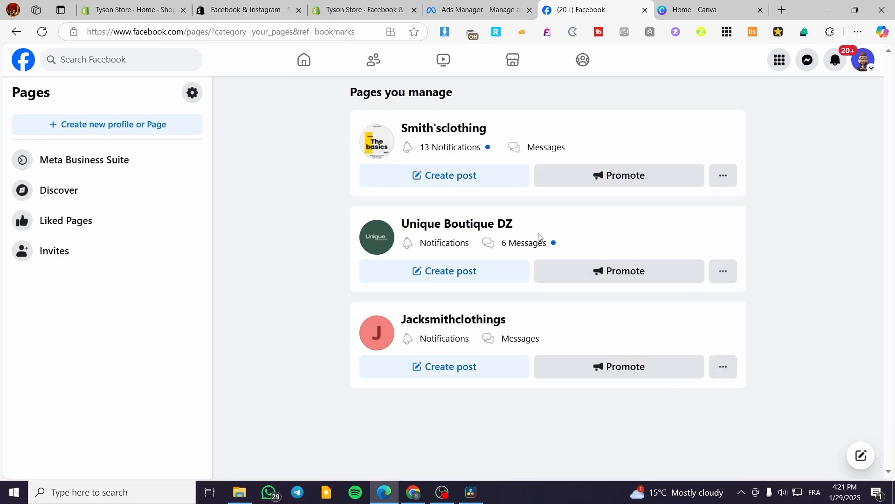
{"action": "left_click", "coordinate": [472, 225]}
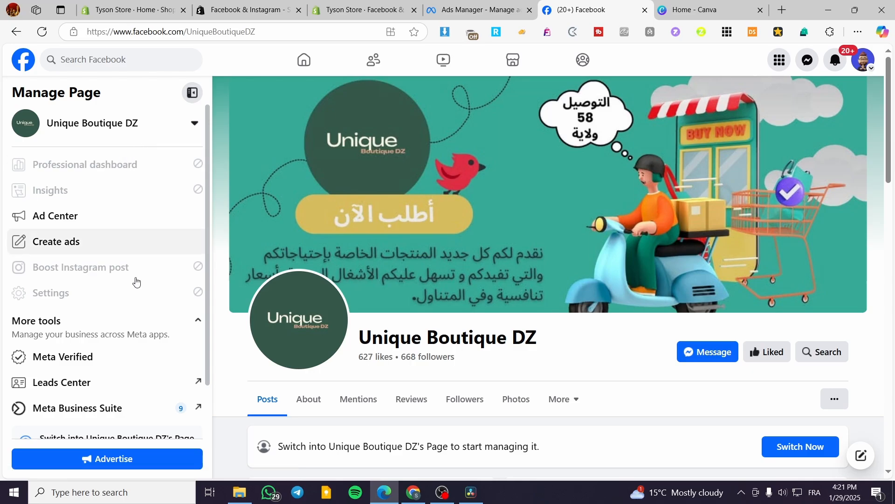
Step: Open the page's Meta Business Suite, view its Ads Manager options and close the suite
{"action": "scroll", "coordinate": [106, 326], "scroll_direction": "down", "scroll_amount": 1}
{"action": "left_click", "coordinate": [94, 347]}
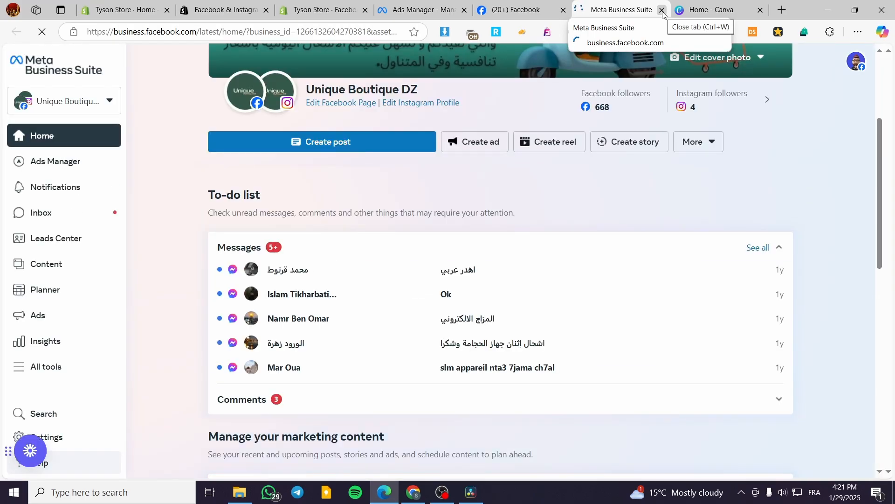
{"action": "mouse_move", "coordinate": [47, 164]}
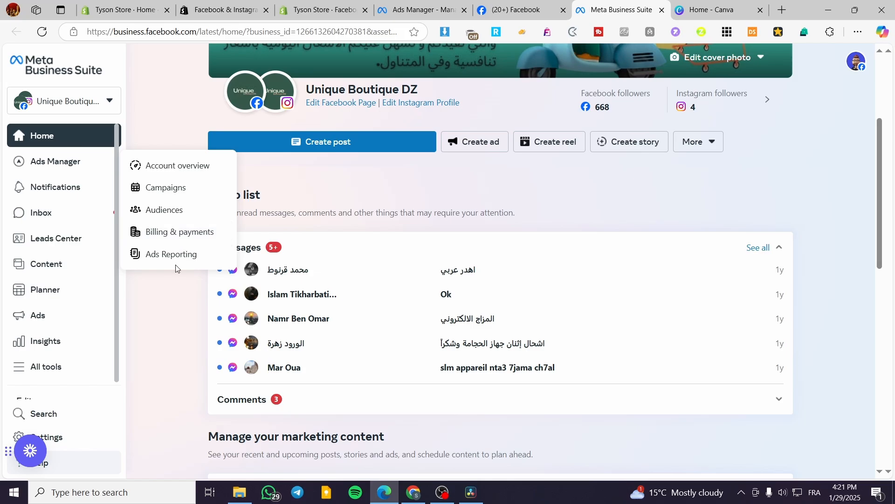
{"action": "left_click", "coordinate": [663, 12]}
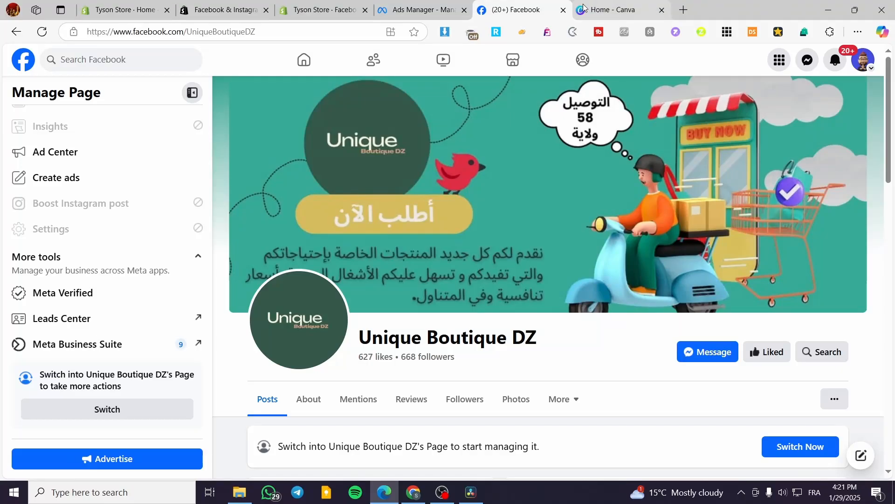
Step: Switch back to Ads Manager and start a new campaign with the Auction buying type
{"action": "left_click", "coordinate": [441, 3]}
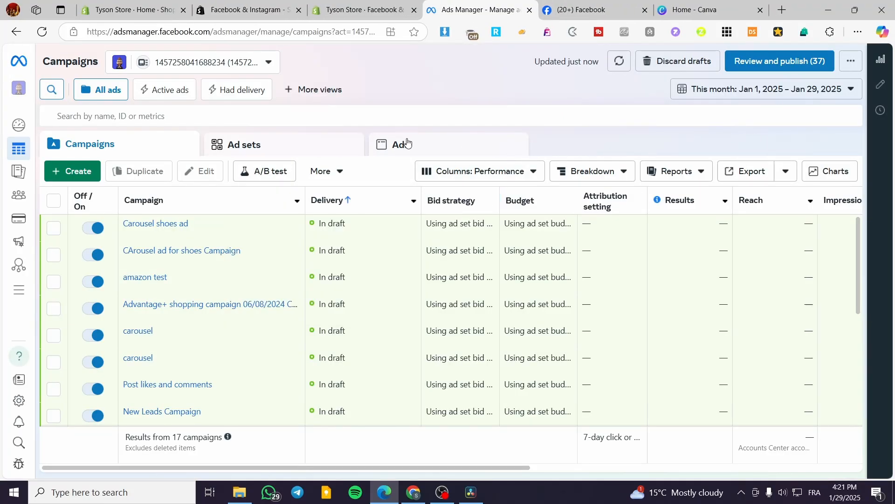
{"action": "left_click", "coordinate": [73, 176]}
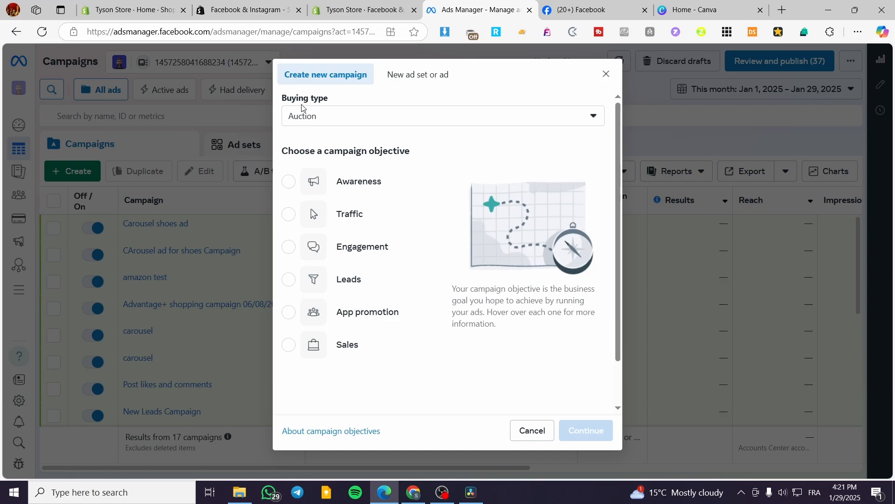
{"action": "left_click", "coordinate": [355, 123]}
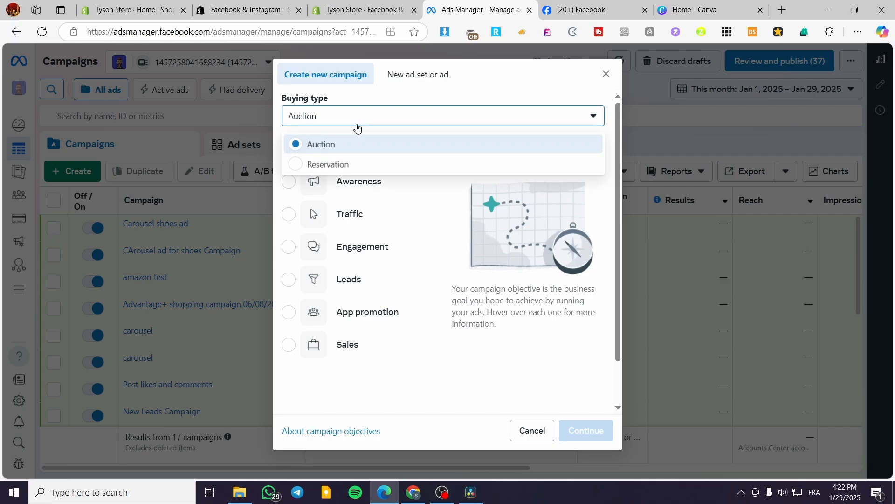
{"action": "left_click", "coordinate": [345, 146]}
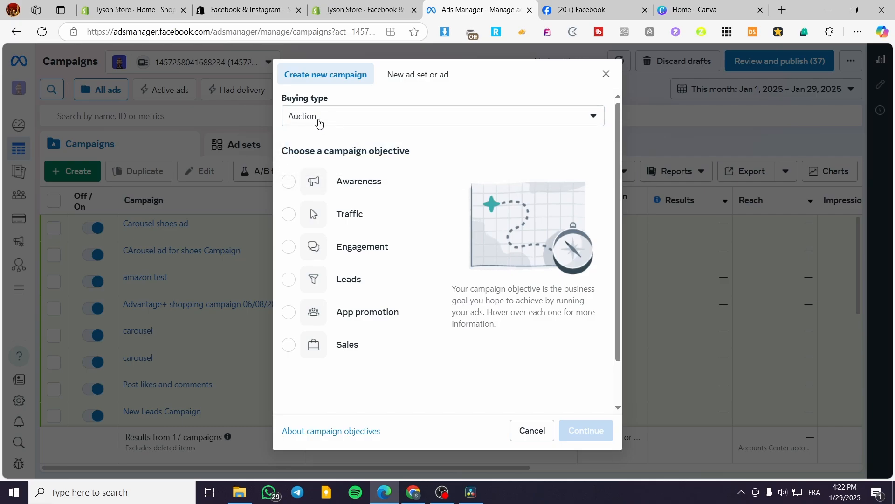
Step: Set the campaign objective to Leads and create the campaign with the recommended settings
{"action": "mouse_move", "coordinate": [322, 173]}
{"action": "mouse_move", "coordinate": [374, 181]}
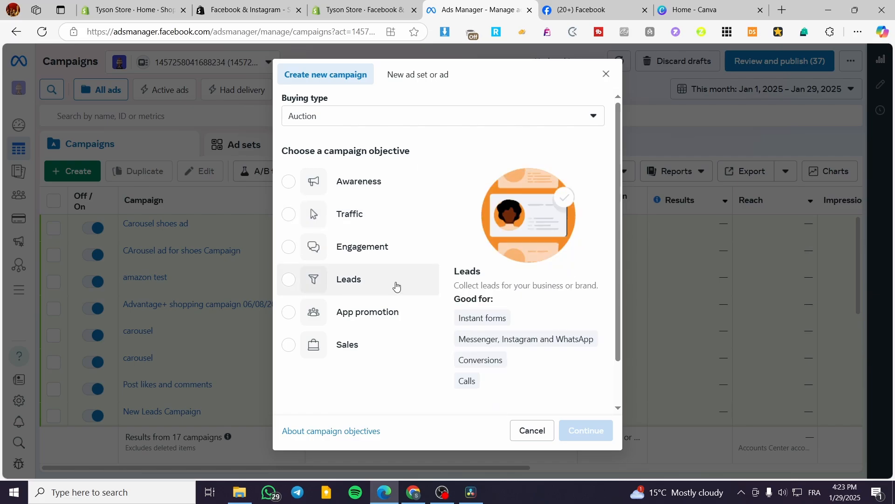
{"action": "left_click", "coordinate": [370, 282]}
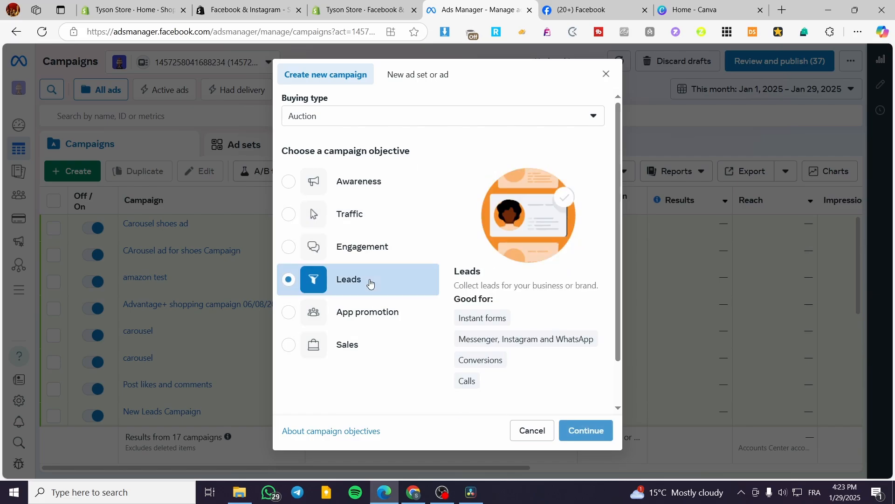
{"action": "left_click", "coordinate": [588, 431]}
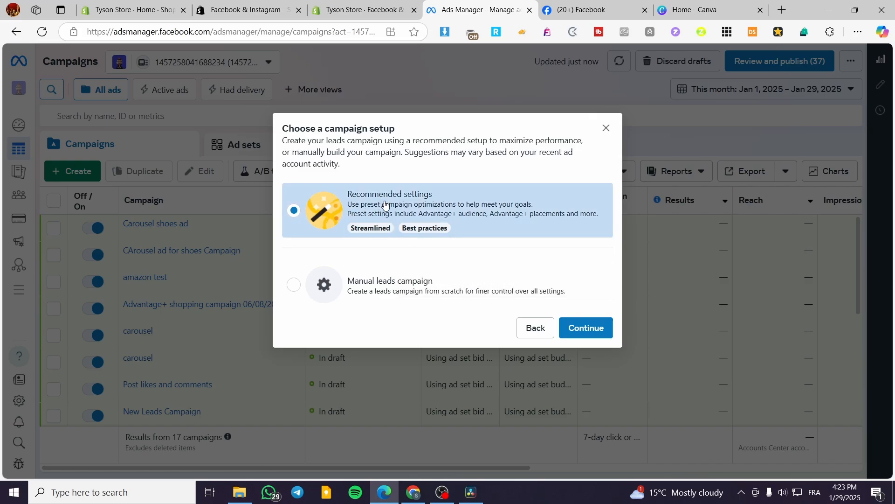
{"action": "left_click", "coordinate": [586, 327]}
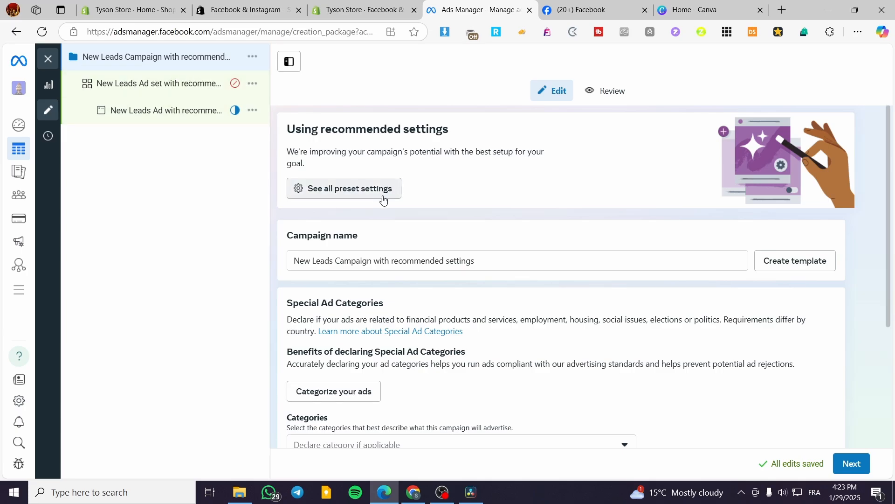
Step: Rename the new leads campaign to Test123456
{"action": "left_click_drag", "start_coordinate": [491, 260], "coordinate": [246, 260]}
{"action": "key", "text": "BackSpace"}
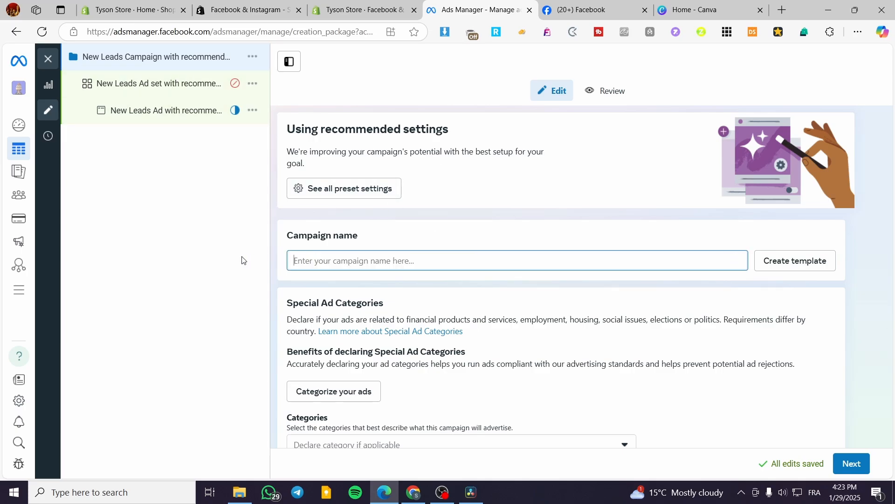
{"action": "type", "text": "Test"}
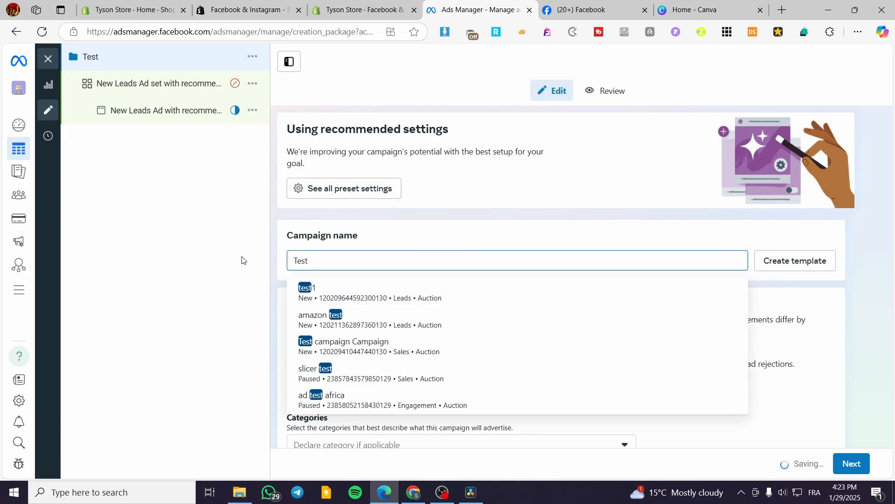
{"action": "type", "text": "123456"}
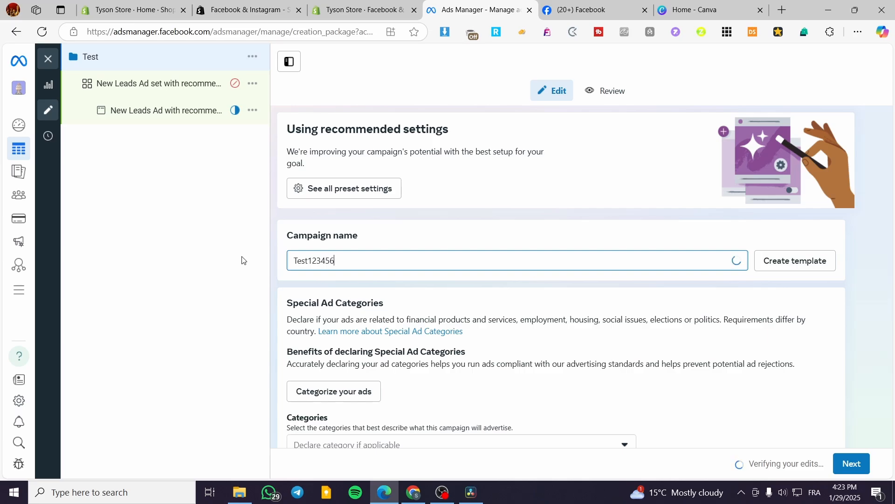
{"action": "scroll", "coordinate": [678, 249], "scroll_direction": "down", "scroll_amount": 2}
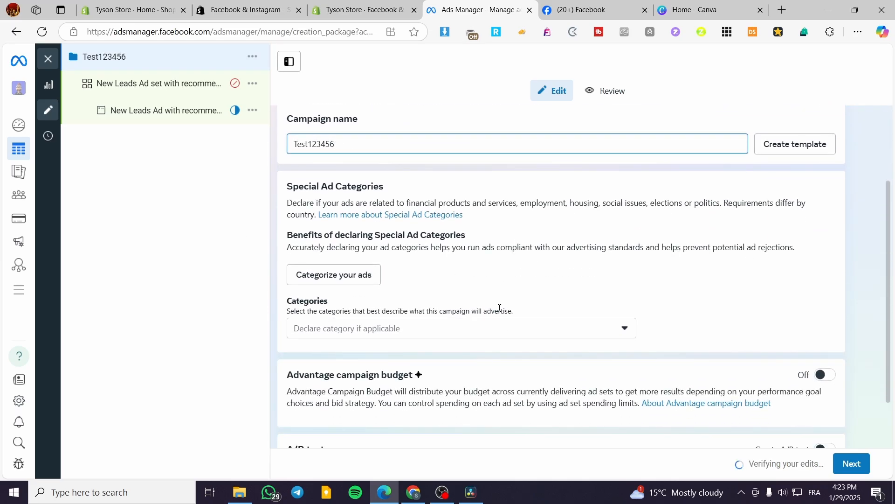
Step: View the ad categorization questionnaire and the list of special ad categories, leaving the campaign without a declared category
{"action": "left_click", "coordinate": [337, 284]}
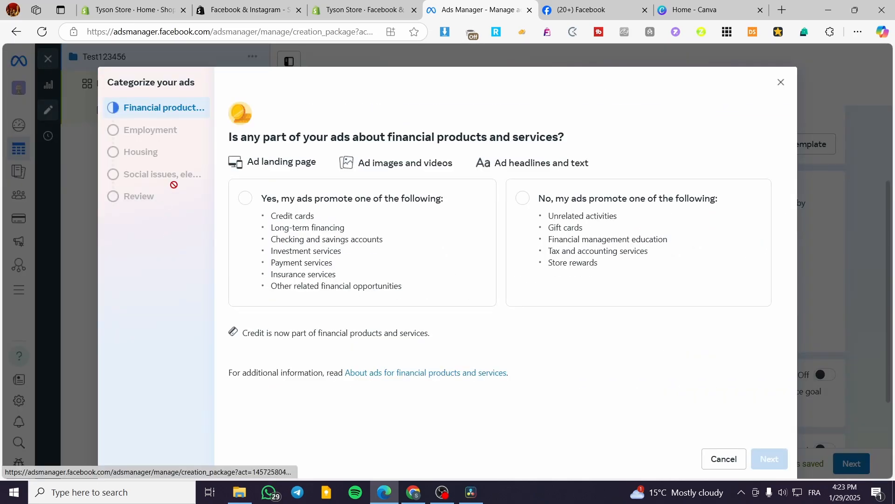
{"action": "left_click", "coordinate": [782, 83]}
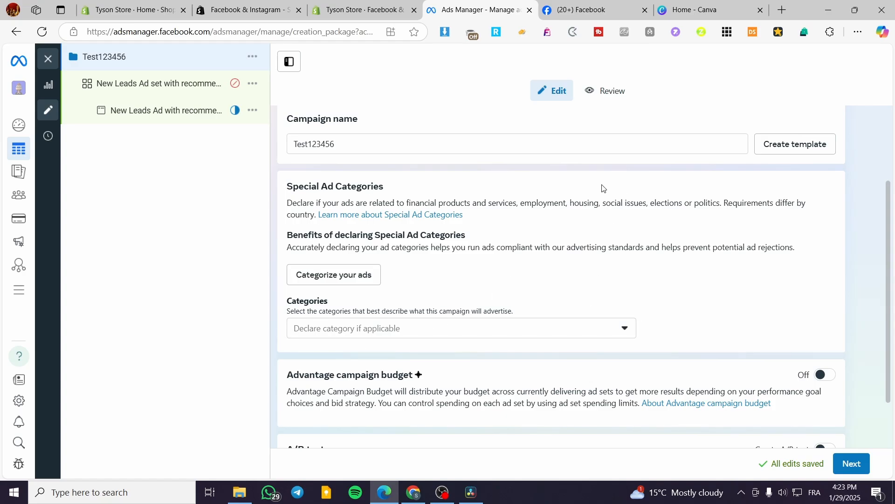
{"action": "scroll", "coordinate": [327, 273], "scroll_direction": "down", "scroll_amount": 1}
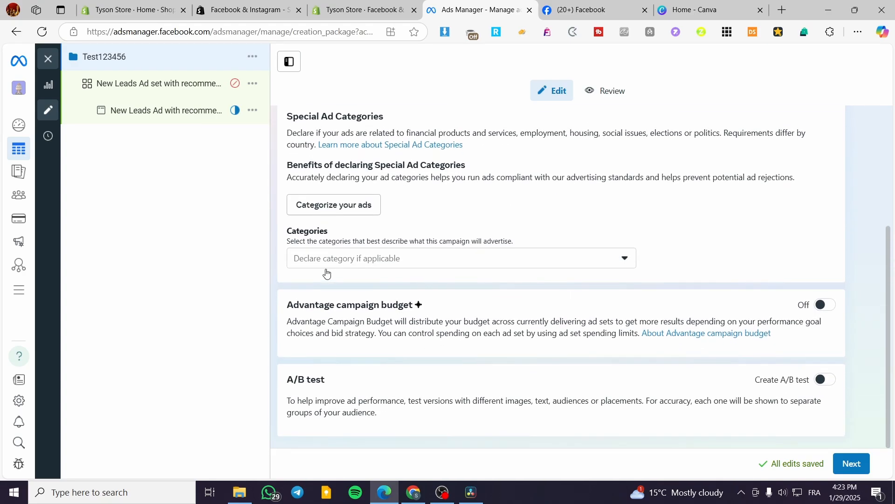
{"action": "left_click", "coordinate": [354, 259]}
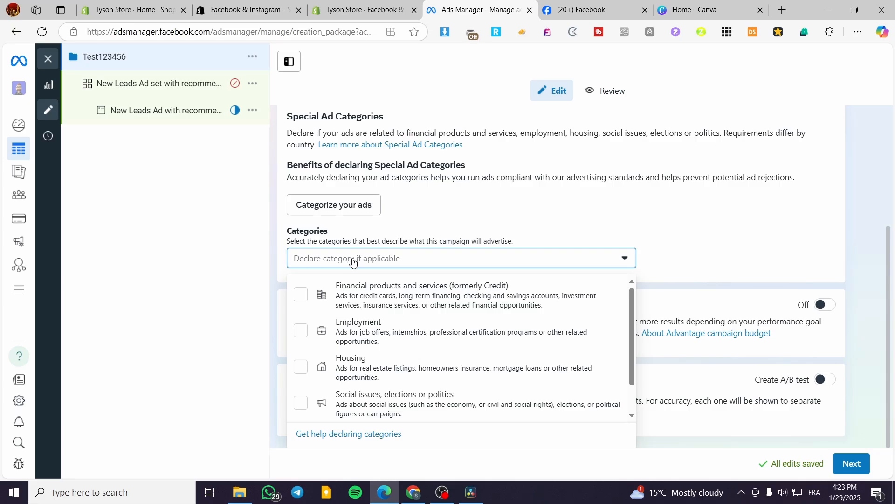
{"action": "left_click", "coordinate": [626, 262]}
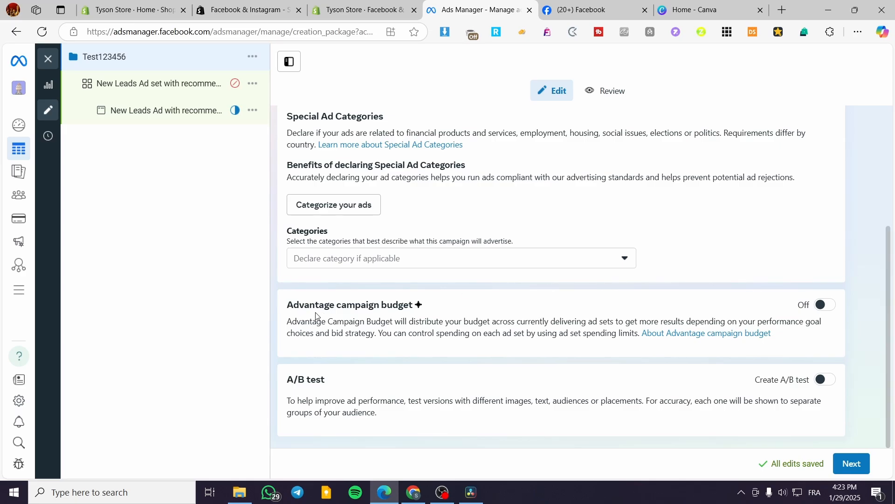
Step: Turn on the Advantage campaign budget and check the available budget types, keeping Daily budget
{"action": "left_click", "coordinate": [833, 307]}
{"action": "left_click", "coordinate": [832, 307]}
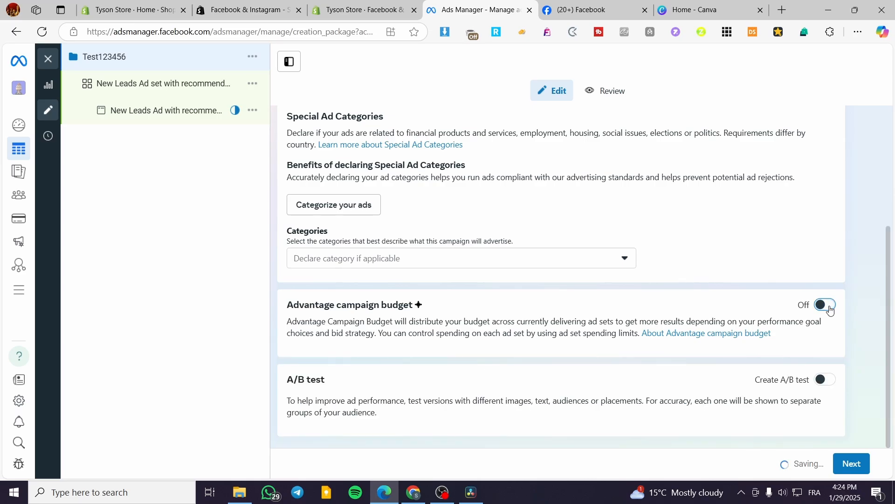
{"action": "left_click", "coordinate": [830, 307]}
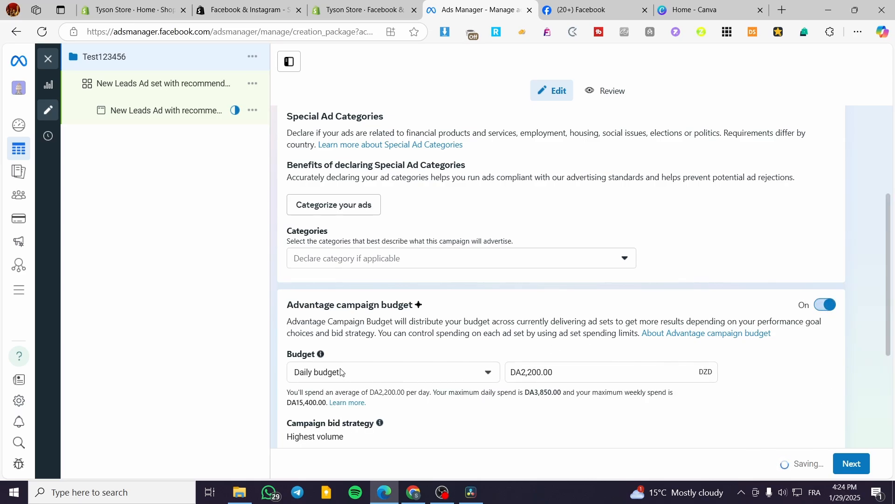
{"action": "scroll", "coordinate": [585, 339], "scroll_direction": "down", "scroll_amount": 3}
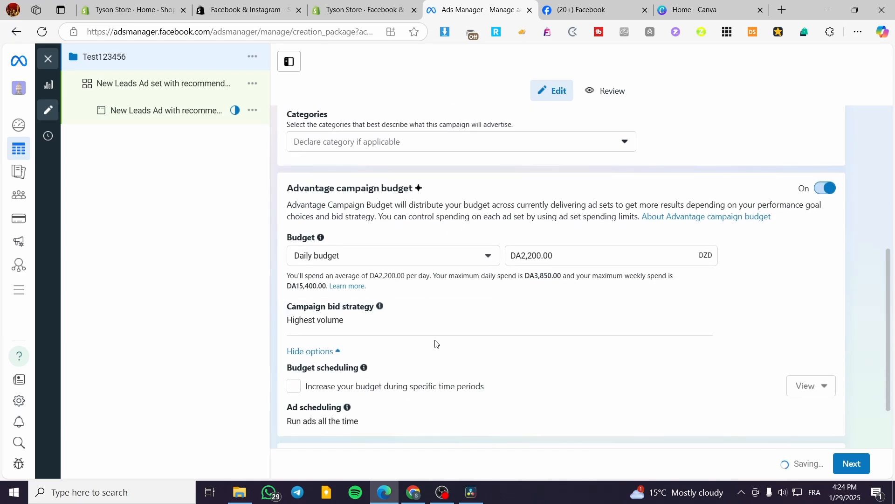
{"action": "left_click", "coordinate": [381, 261]}
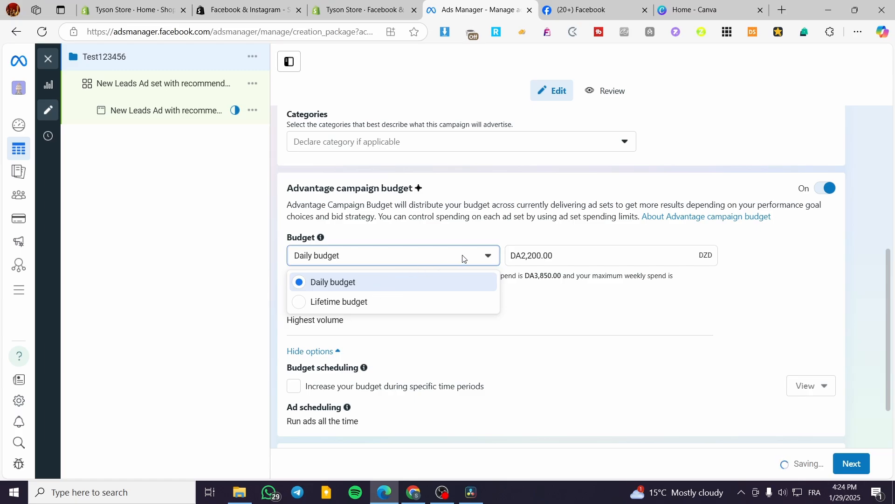
{"action": "left_click", "coordinate": [485, 261]}
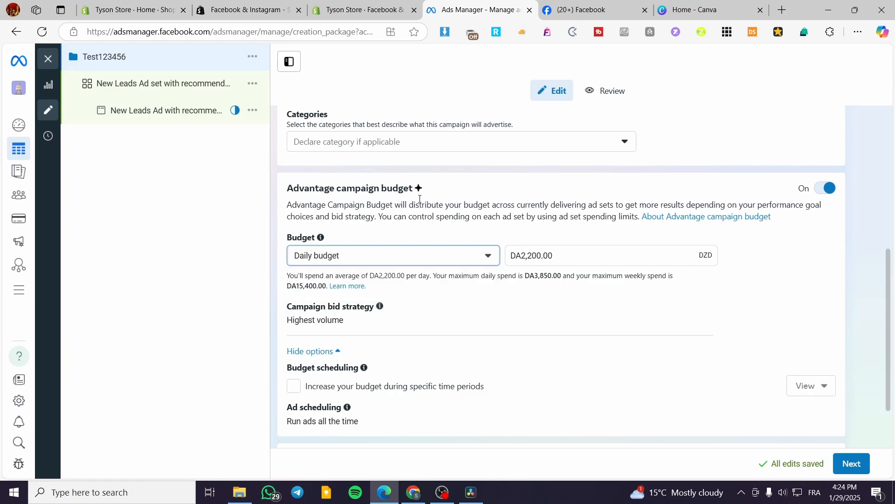
Step: Continue to the ad set level and rename the ad set Test123456
{"action": "scroll", "coordinate": [367, 373], "scroll_direction": "down", "scroll_amount": 2}
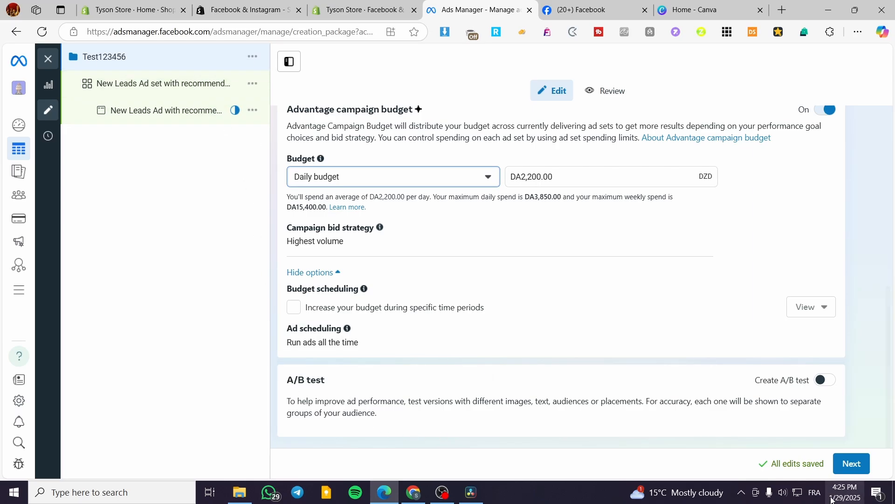
{"action": "left_click", "coordinate": [852, 464]}
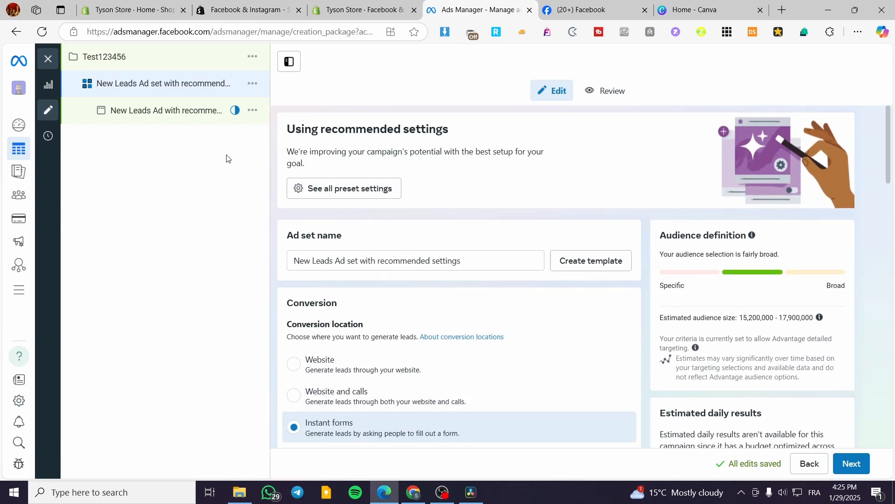
{"action": "left_click_drag", "start_coordinate": [464, 261], "coordinate": [205, 268]}
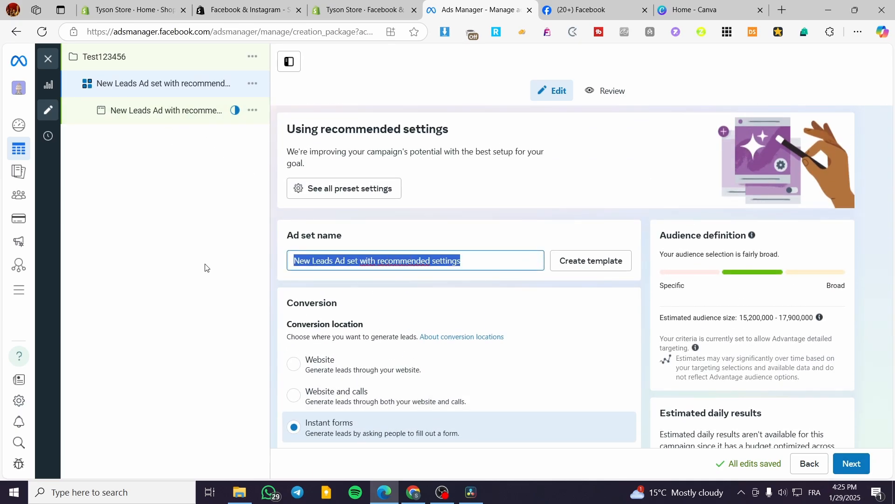
{"action": "type", "text": "Test123456"}
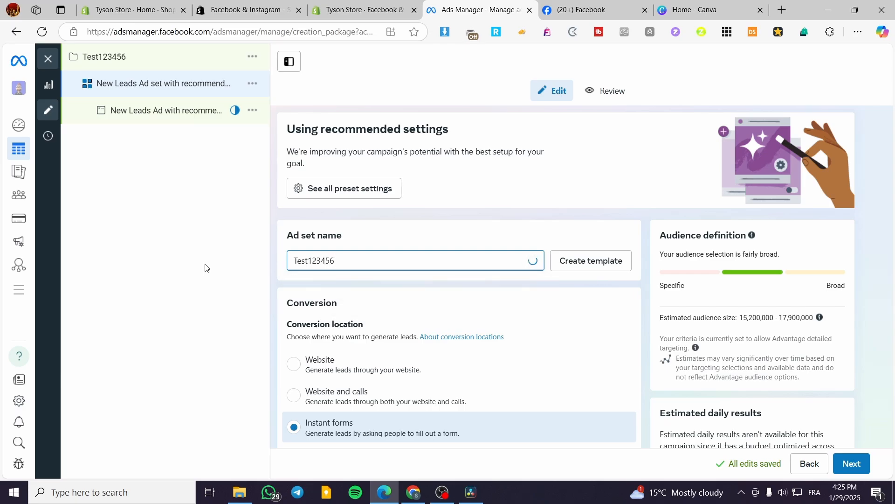
Step: Review the conversion locations and set the ad set's conversion location to Website
{"action": "scroll", "coordinate": [310, 260], "scroll_direction": "down", "scroll_amount": 2}
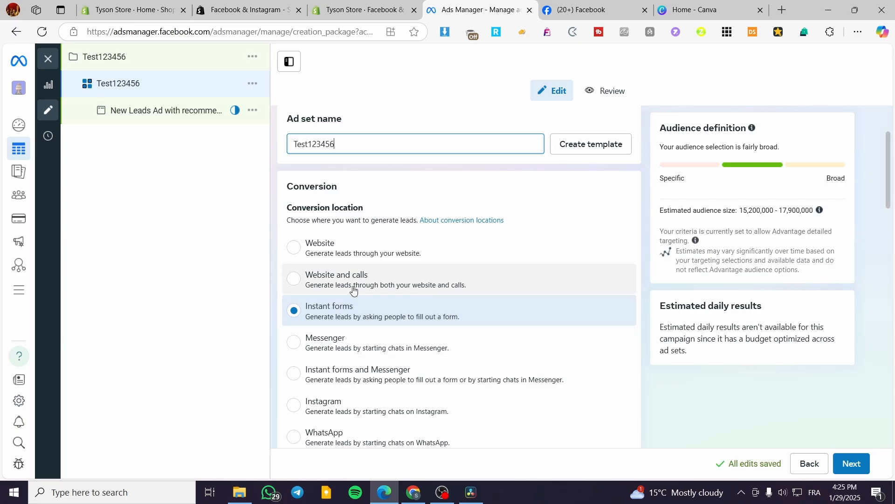
{"action": "scroll", "coordinate": [445, 316], "scroll_direction": "down", "scroll_amount": 1}
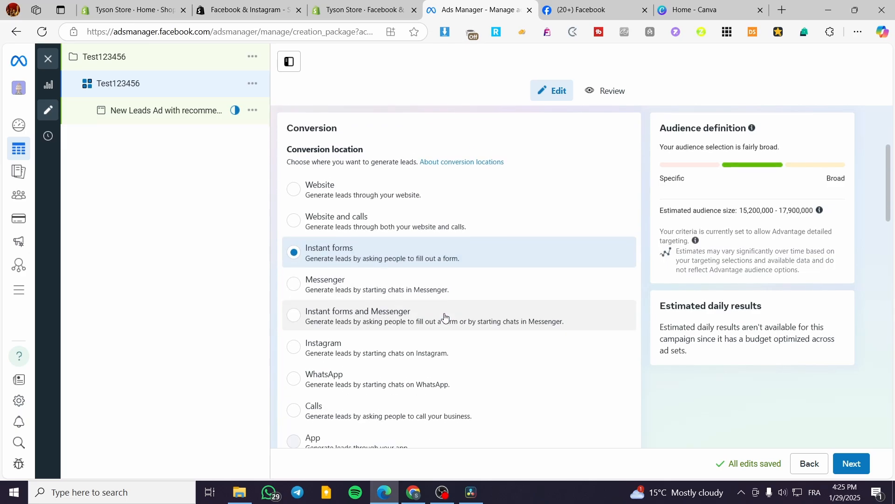
{"action": "scroll", "coordinate": [421, 310], "scroll_direction": "down", "scroll_amount": 1}
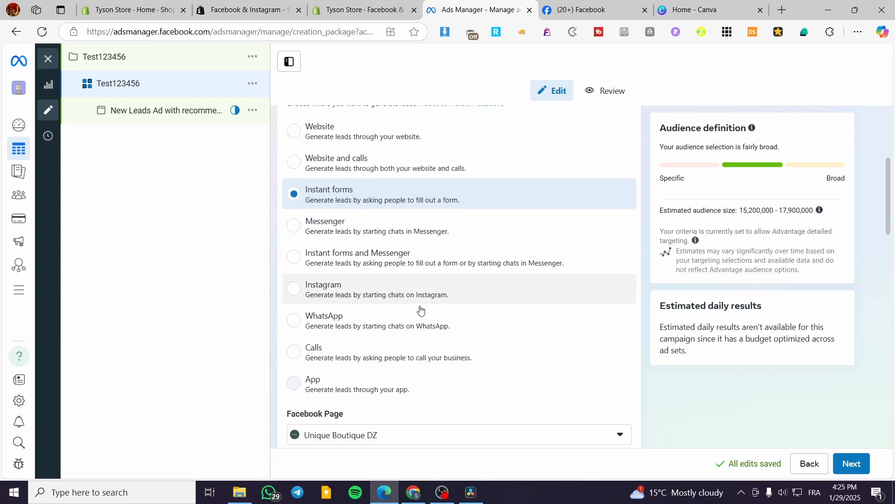
{"action": "scroll", "coordinate": [439, 373], "scroll_direction": "up", "scroll_amount": 3}
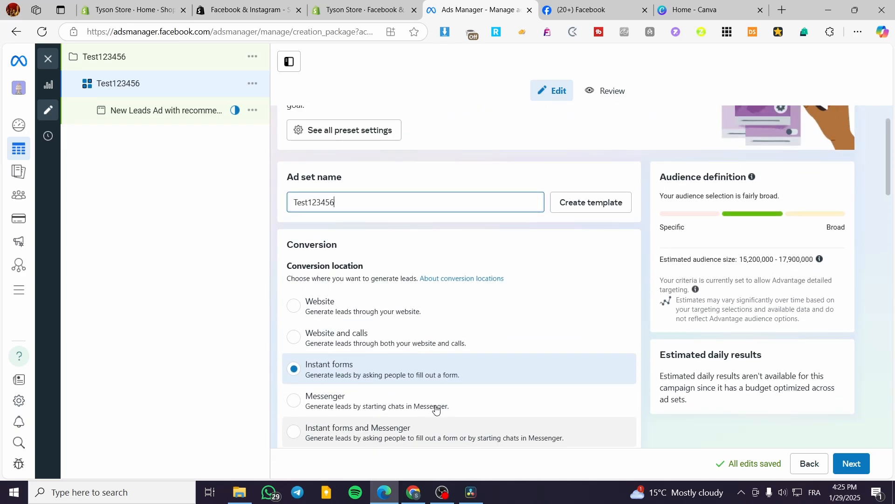
{"action": "left_click", "coordinate": [361, 308]}
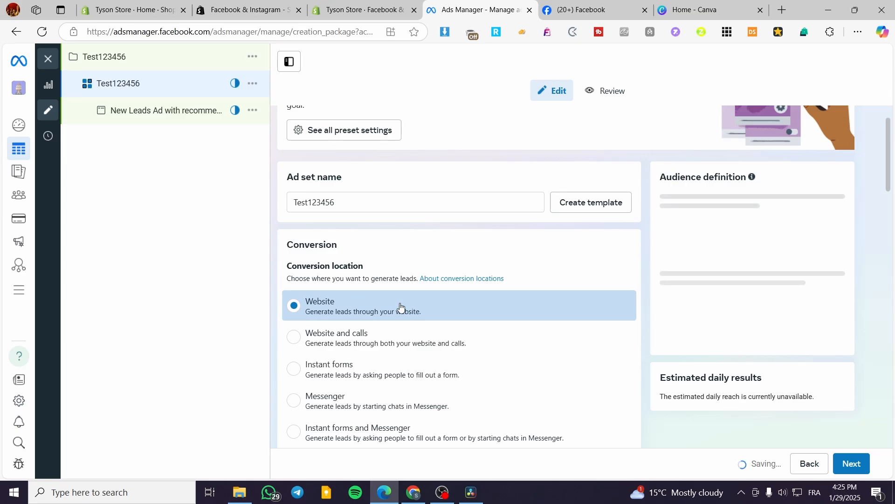
Step: Check which datasets are available for the ad set's website conversions and close the list
{"action": "scroll", "coordinate": [544, 298], "scroll_direction": "down", "scroll_amount": 2}
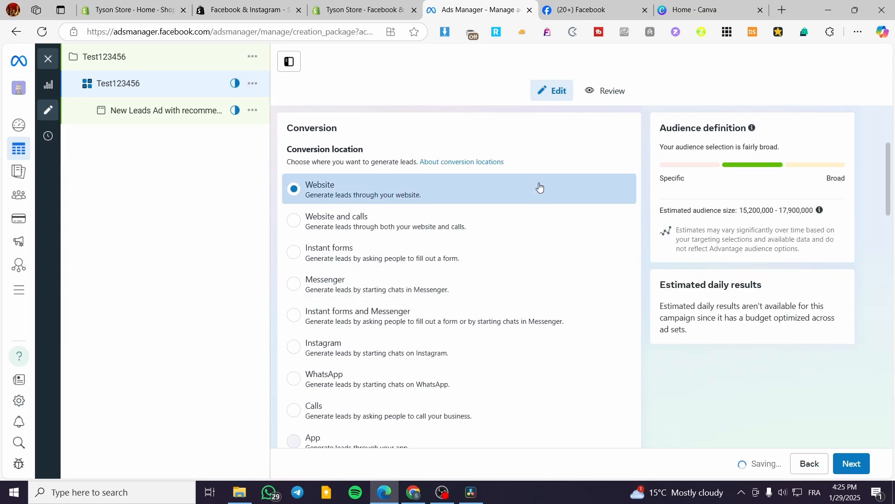
{"action": "scroll", "coordinate": [548, 188], "scroll_direction": "down", "scroll_amount": 1}
{"action": "scroll", "coordinate": [550, 192], "scroll_direction": "down", "scroll_amount": 3}
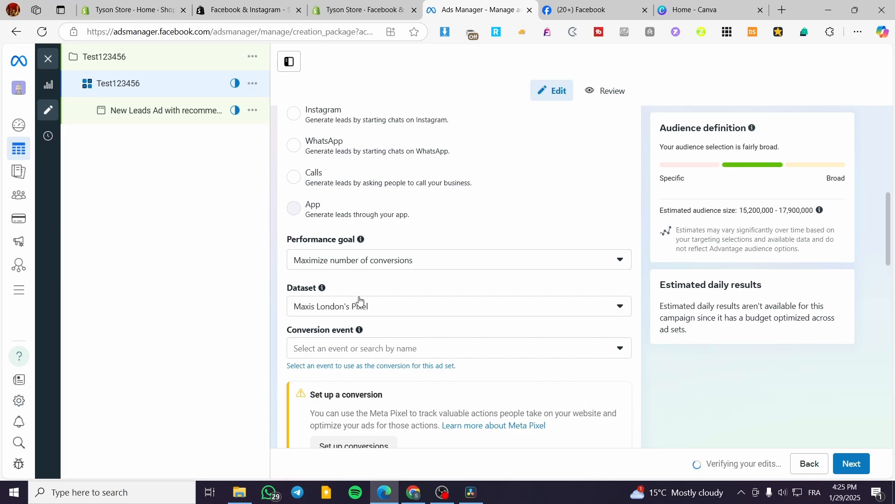
{"action": "left_click", "coordinate": [361, 311]}
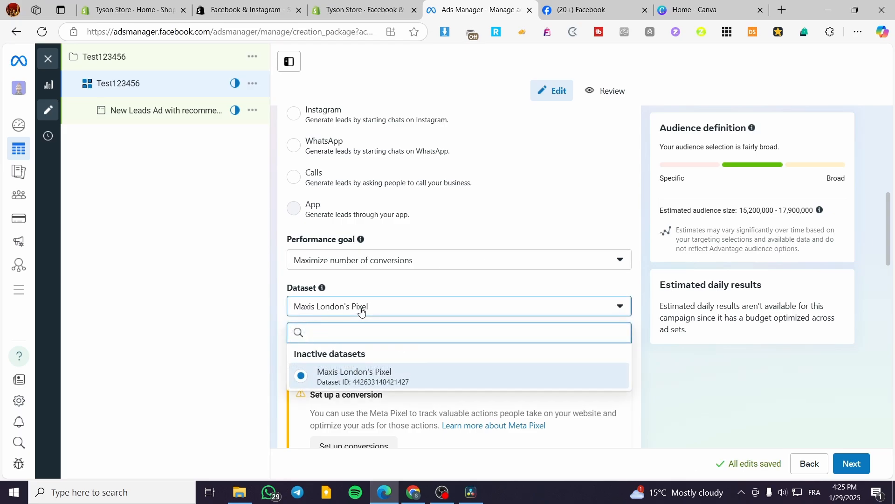
{"action": "left_click", "coordinate": [362, 308]}
Step: Look through the conversion events available for the ad set and close the list without choosing one
{"action": "scroll", "coordinate": [368, 289], "scroll_direction": "down", "scroll_amount": 1}
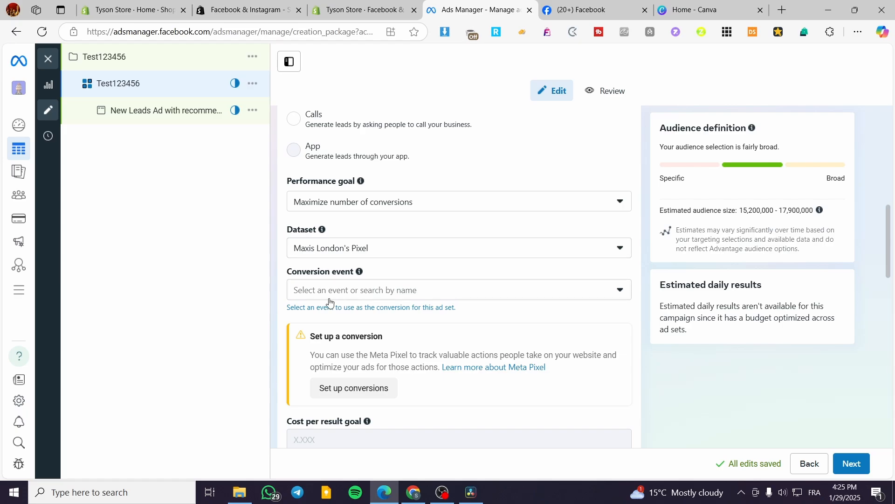
{"action": "left_click", "coordinate": [389, 291]}
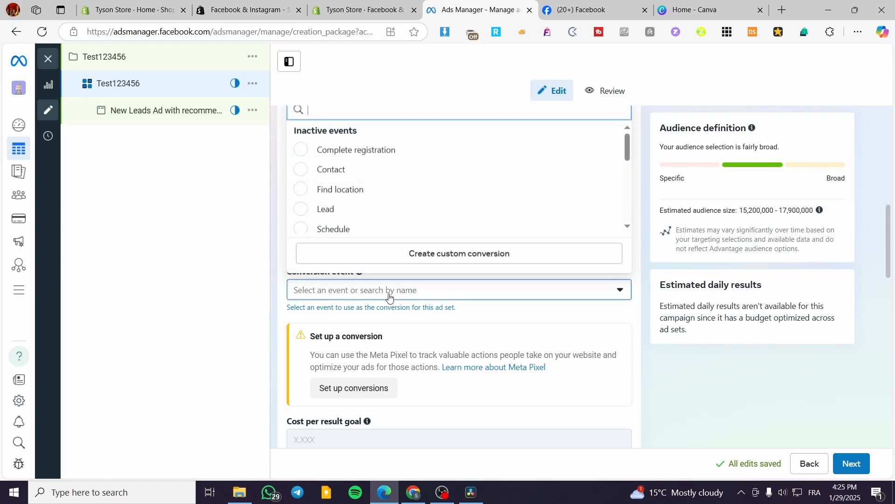
{"action": "scroll", "coordinate": [355, 186], "scroll_direction": "down", "scroll_amount": 8}
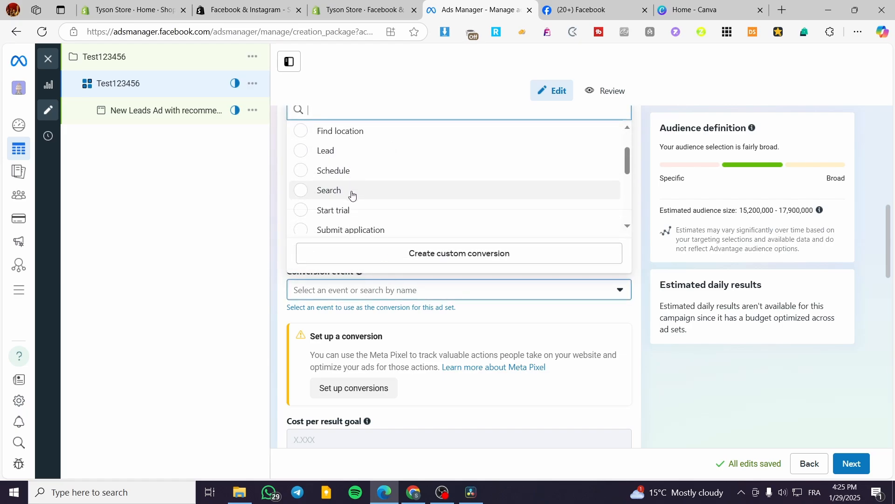
{"action": "scroll", "coordinate": [359, 206], "scroll_direction": "up", "scroll_amount": 5}
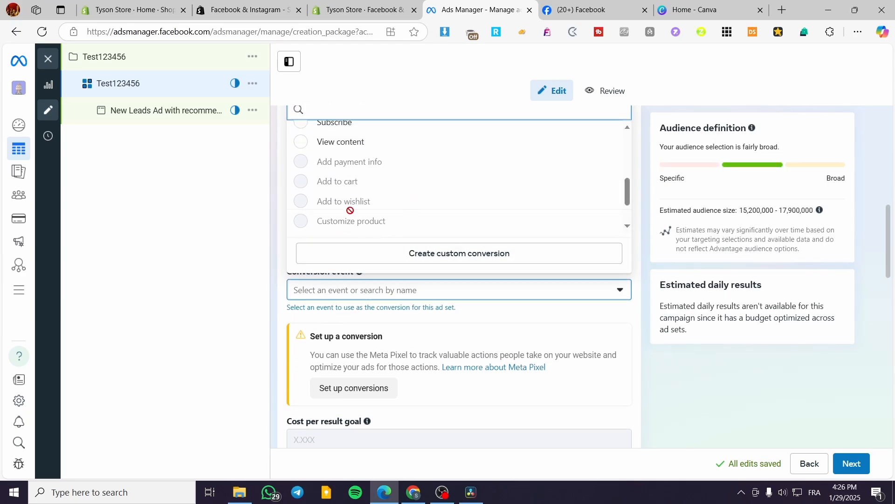
{"action": "scroll", "coordinate": [310, 179], "scroll_direction": "up", "scroll_amount": 4}
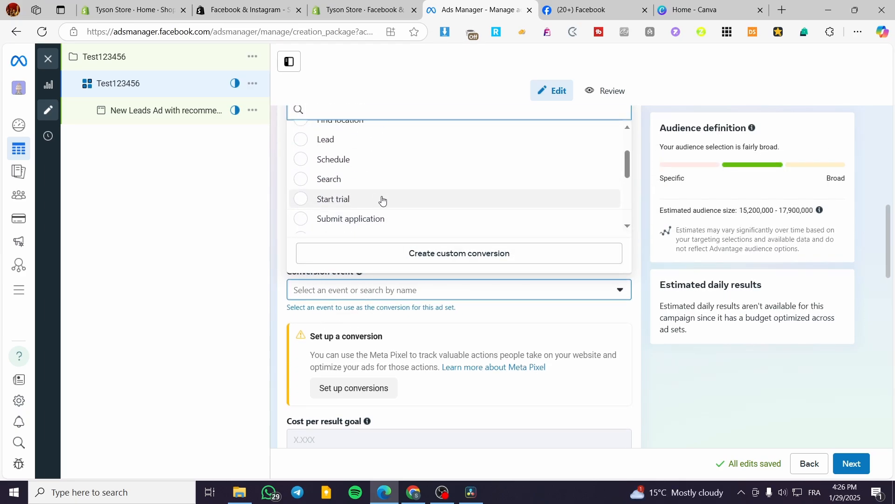
{"action": "scroll", "coordinate": [383, 201], "scroll_direction": "up", "scroll_amount": 2}
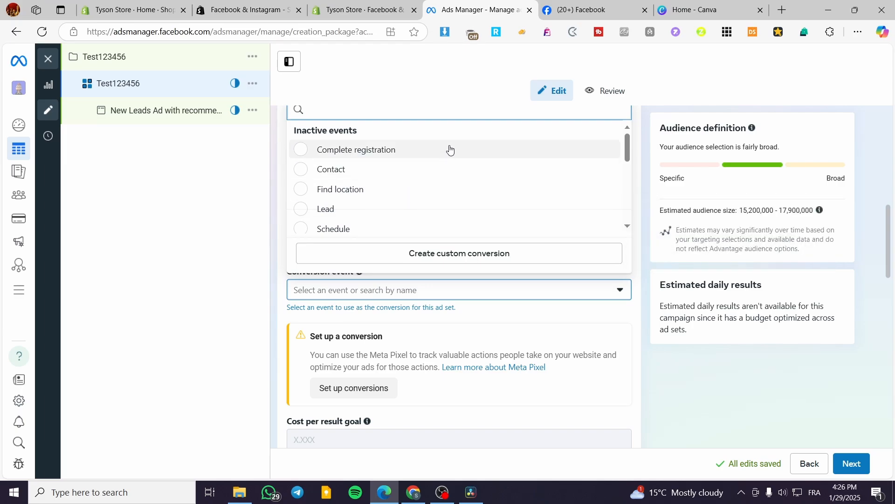
{"action": "scroll", "coordinate": [394, 198], "scroll_direction": "down", "scroll_amount": 1}
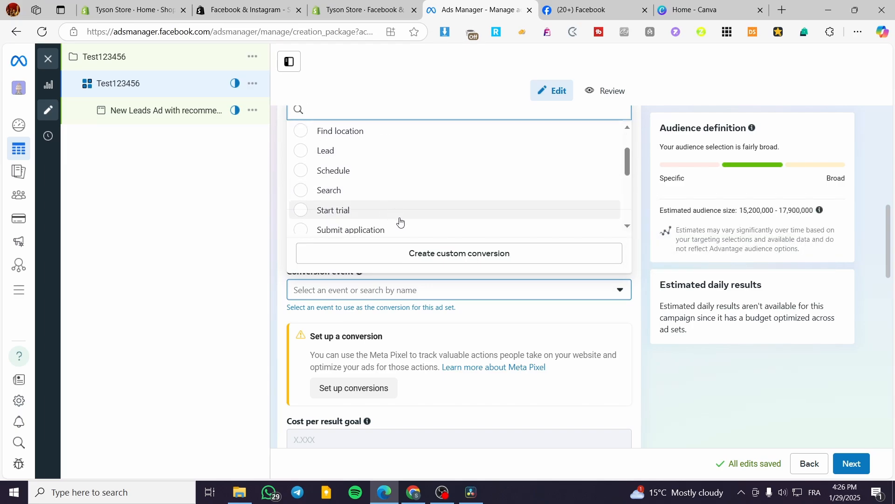
{"action": "scroll", "coordinate": [396, 220], "scroll_direction": "down", "scroll_amount": 1}
{"action": "scroll", "coordinate": [425, 200], "scroll_direction": "down", "scroll_amount": 2}
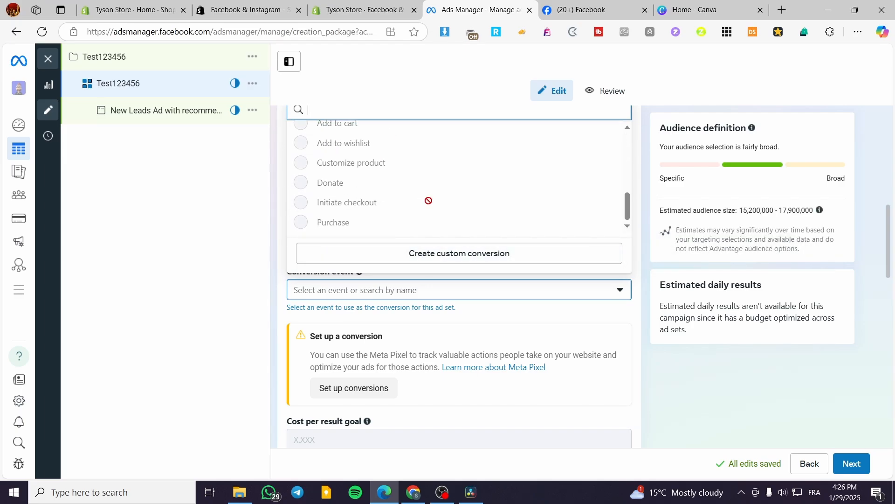
{"action": "left_click", "coordinate": [230, 311]}
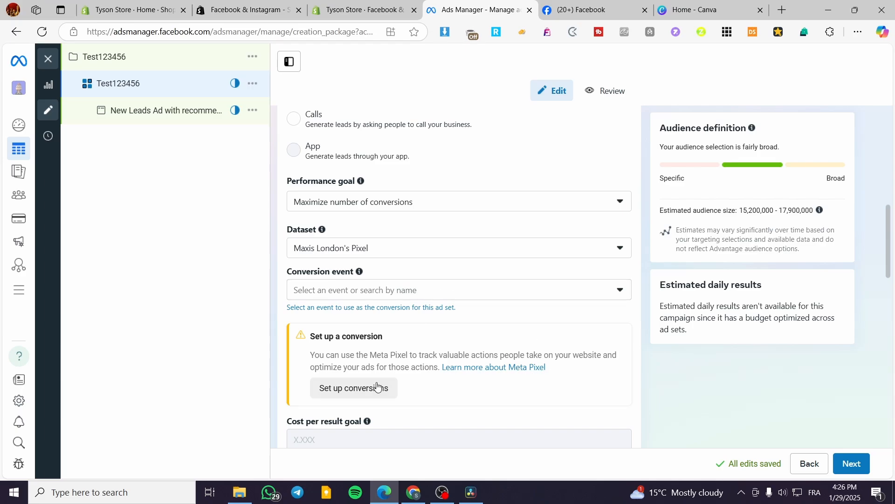
Step: Open the ad set's locations for editing and apply the saved audience Maxis London in the audience controls
{"action": "scroll", "coordinate": [464, 328], "scroll_direction": "down", "scroll_amount": 2}
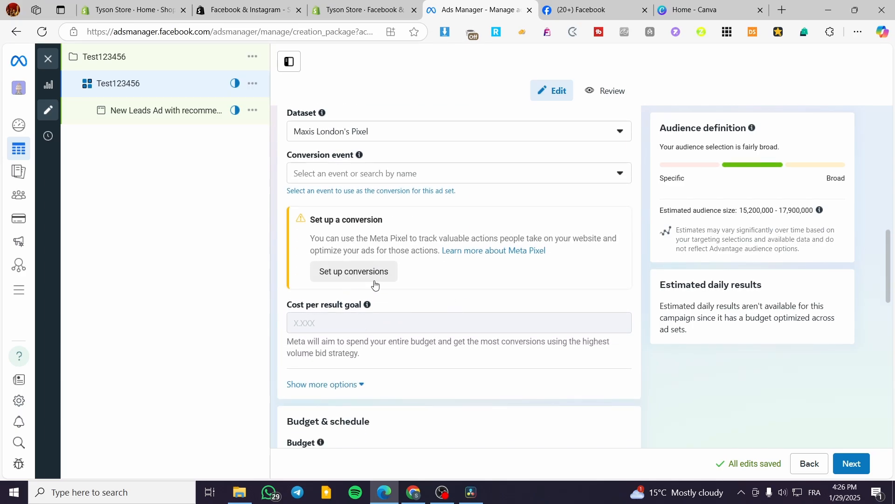
{"action": "scroll", "coordinate": [415, 308], "scroll_direction": "down", "scroll_amount": 1}
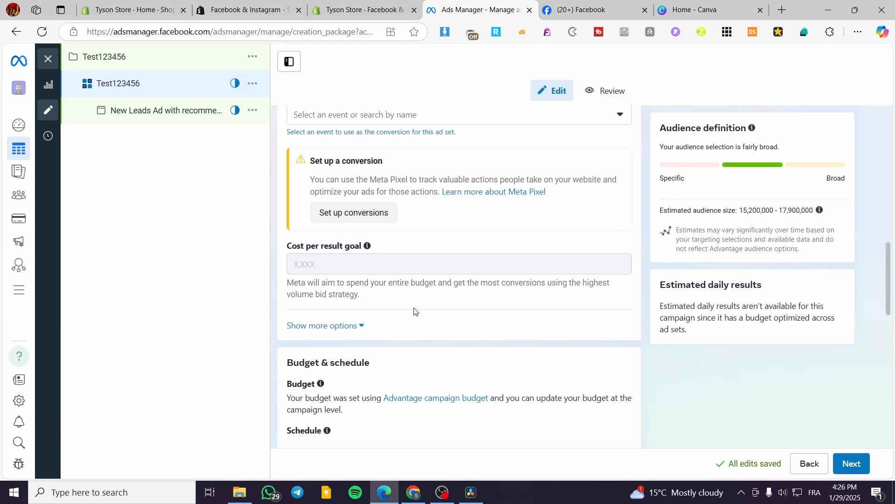
{"action": "scroll", "coordinate": [414, 311], "scroll_direction": "down", "scroll_amount": 1}
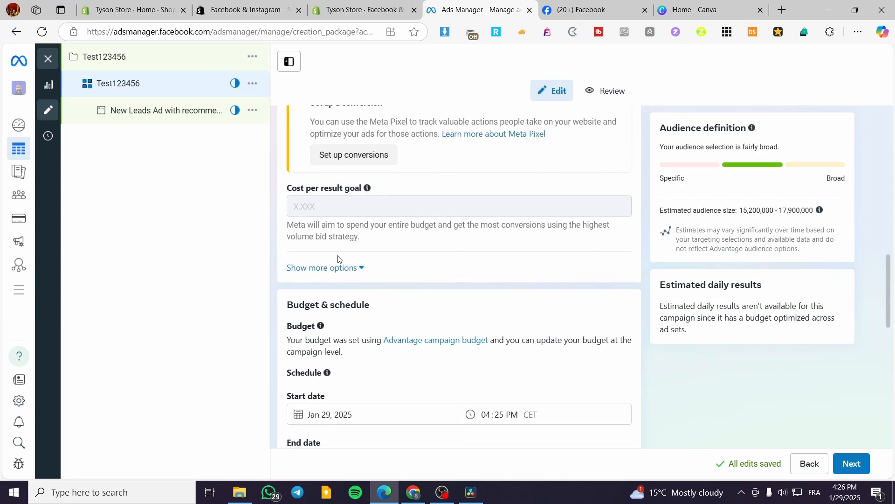
{"action": "scroll", "coordinate": [400, 342], "scroll_direction": "down", "scroll_amount": 3}
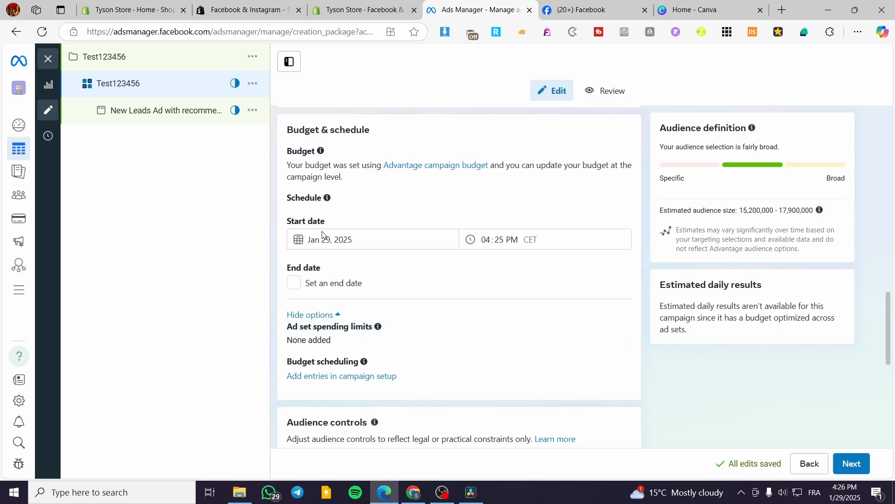
{"action": "scroll", "coordinate": [513, 307], "scroll_direction": "down", "scroll_amount": 4}
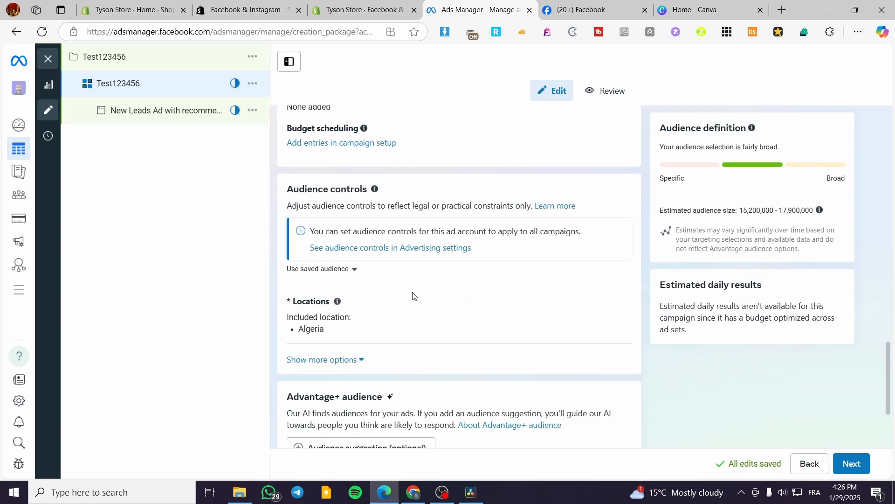
{"action": "scroll", "coordinate": [447, 263], "scroll_direction": "down", "scroll_amount": 1}
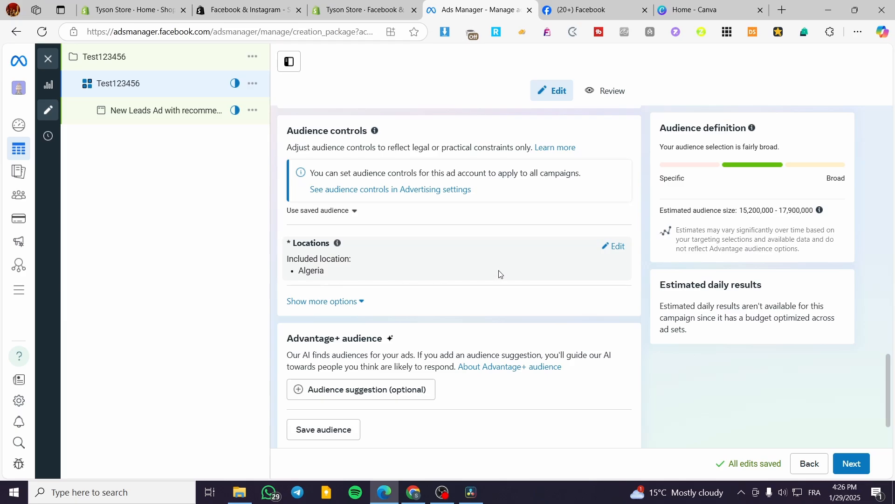
{"action": "left_click", "coordinate": [609, 247]}
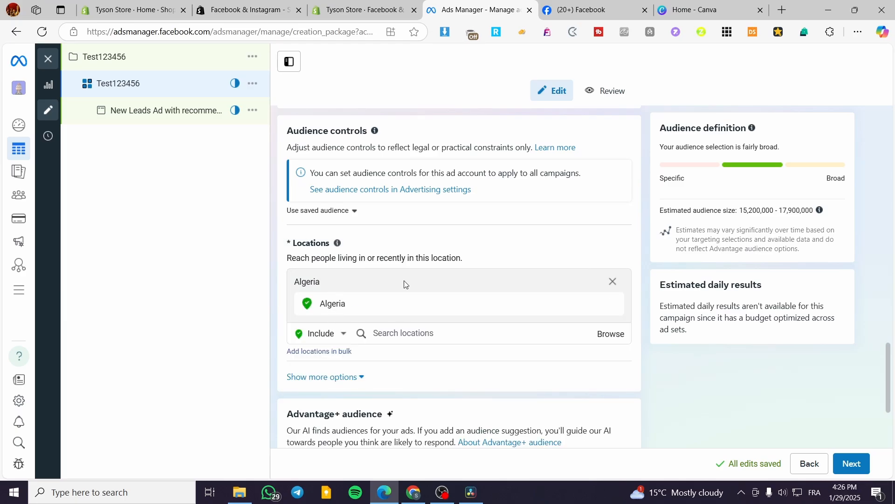
{"action": "left_click", "coordinate": [347, 214]}
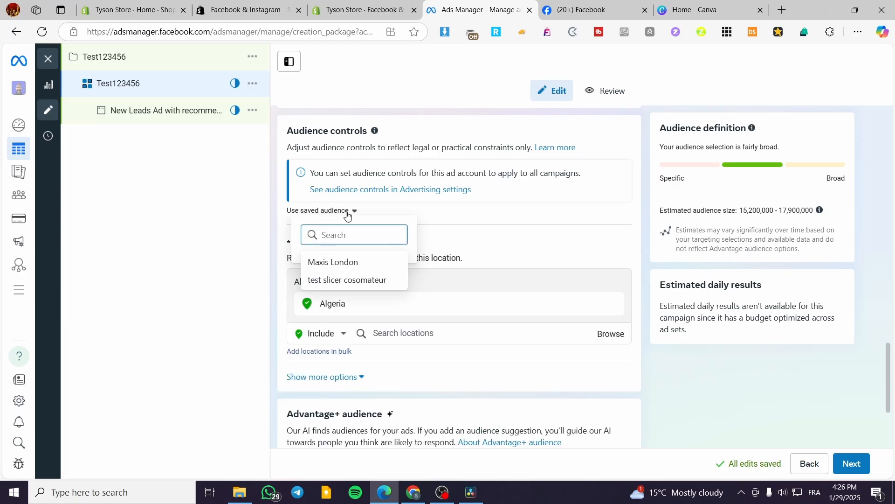
{"action": "left_click", "coordinate": [354, 262]}
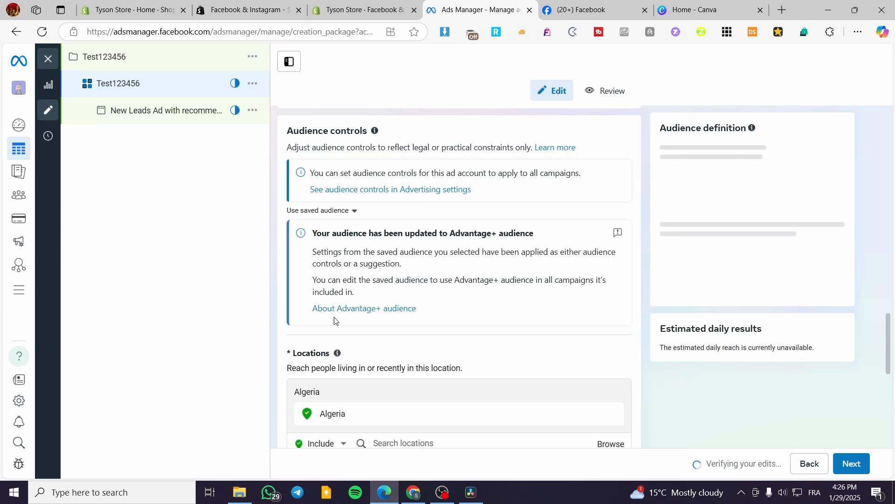
Step: Remove every detailed targeting behavior and interest from the ad set's Advantage+ audience, from Engaged Shoppers through Fishing
{"action": "scroll", "coordinate": [491, 318], "scroll_direction": "down", "scroll_amount": 3}
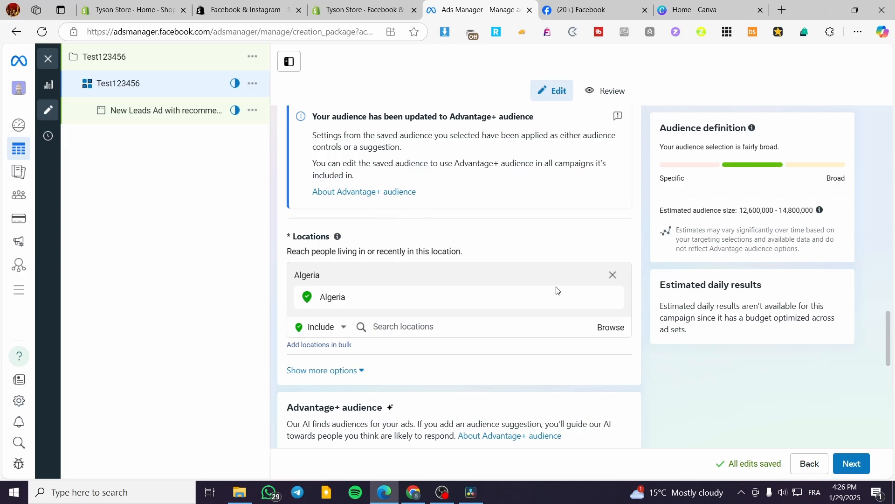
{"action": "scroll", "coordinate": [557, 290], "scroll_direction": "down", "scroll_amount": 4}
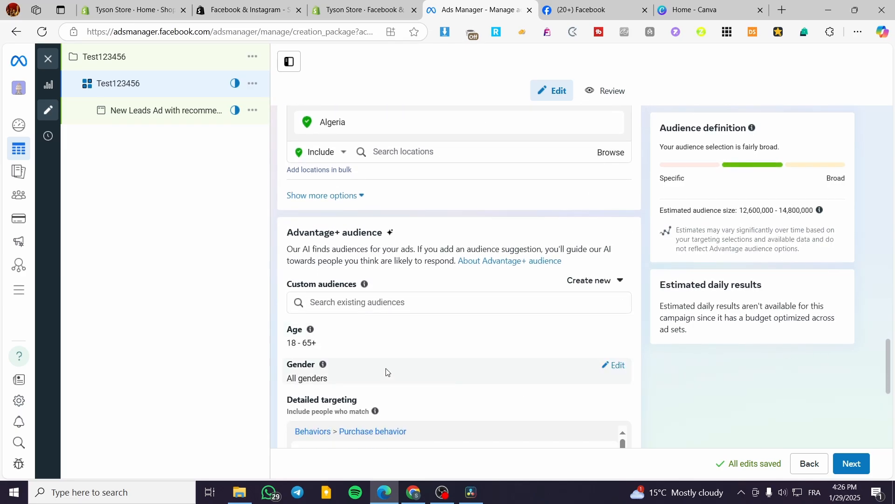
{"action": "scroll", "coordinate": [411, 340], "scroll_direction": "down", "scroll_amount": 1}
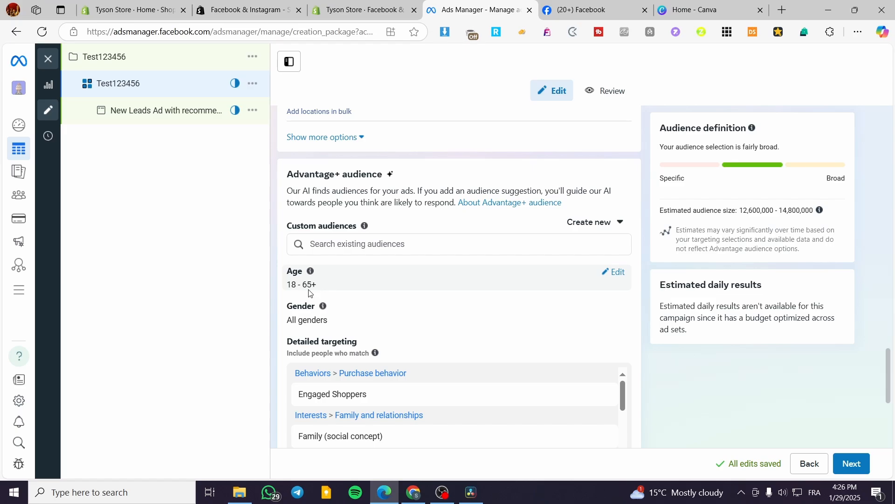
{"action": "scroll", "coordinate": [448, 308], "scroll_direction": "down", "scroll_amount": 4}
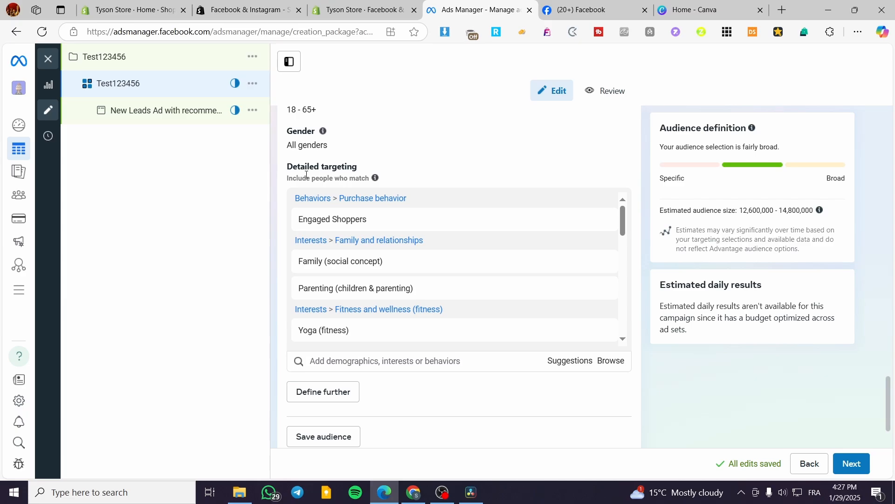
{"action": "mouse_move", "coordinate": [340, 224]}
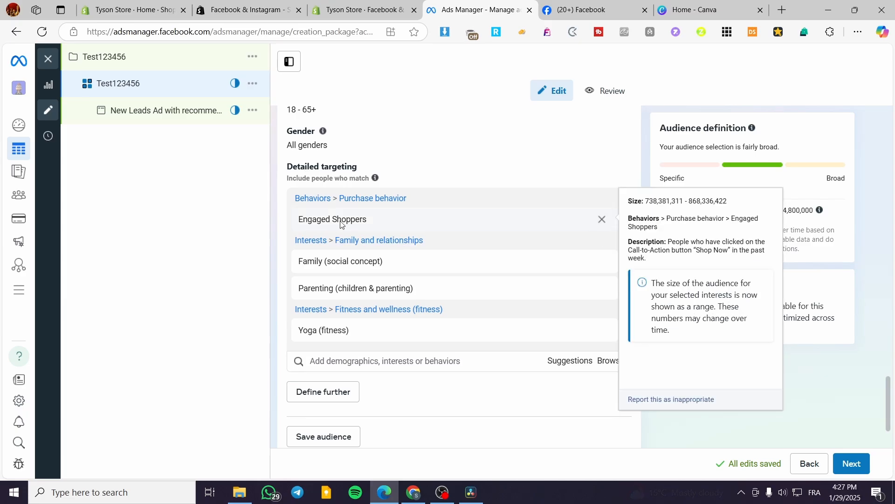
{"action": "left_click", "coordinate": [601, 219]}
{"action": "left_click", "coordinate": [627, 220]}
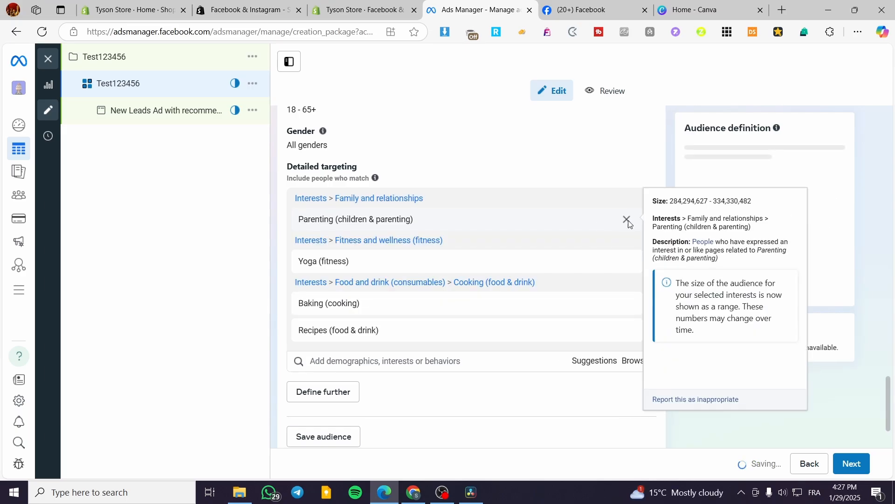
{"action": "left_click", "coordinate": [627, 220]}
{"action": "left_click", "coordinate": [627, 220]}
{"action": "triple_click", "coordinate": [627, 220]}
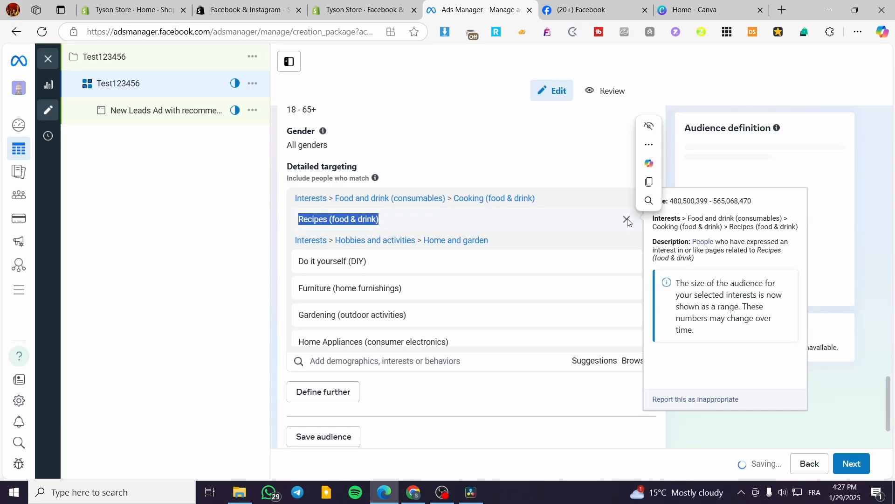
{"action": "left_click", "coordinate": [627, 220]}
{"action": "left_click", "coordinate": [628, 220]}
{"action": "left_click", "coordinate": [627, 220]}
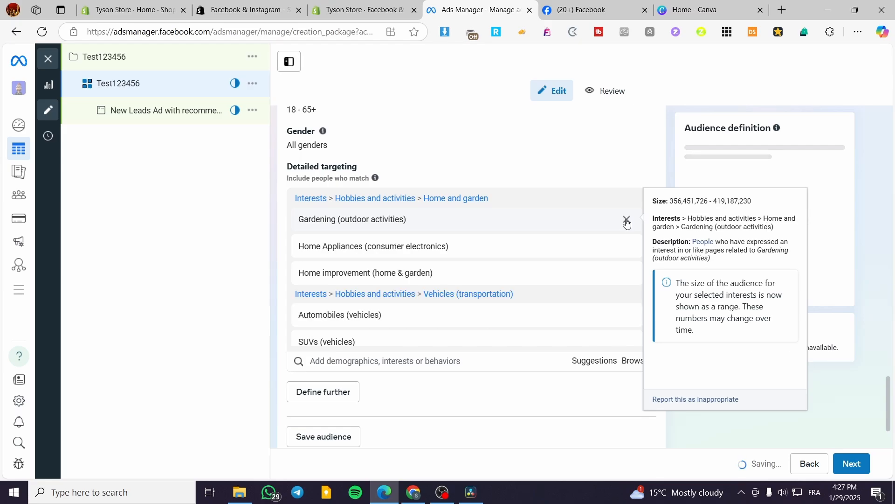
{"action": "left_click", "coordinate": [627, 220]}
{"action": "left_click", "coordinate": [627, 220]}
{"action": "left_click", "coordinate": [627, 220]}
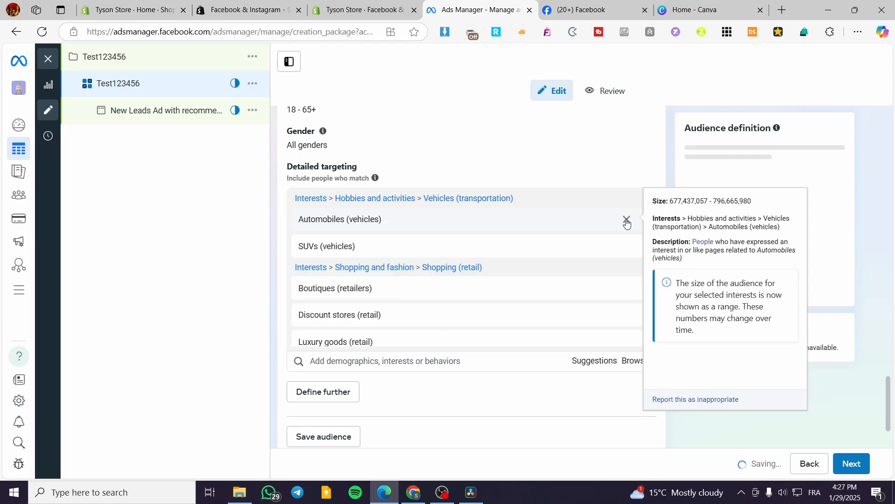
{"action": "left_click", "coordinate": [627, 220]}
{"action": "left_click", "coordinate": [627, 220]}
{"action": "triple_click", "coordinate": [627, 220]}
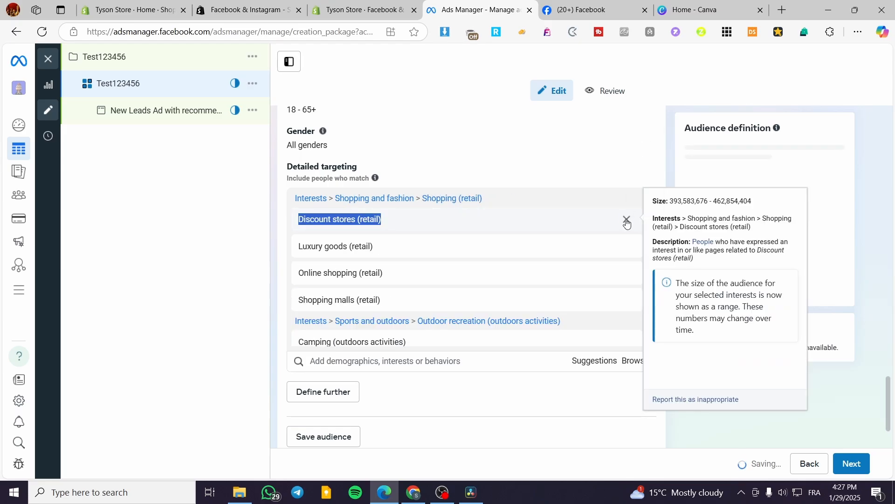
{"action": "left_click", "coordinate": [627, 220]}
{"action": "triple_click", "coordinate": [627, 221]}
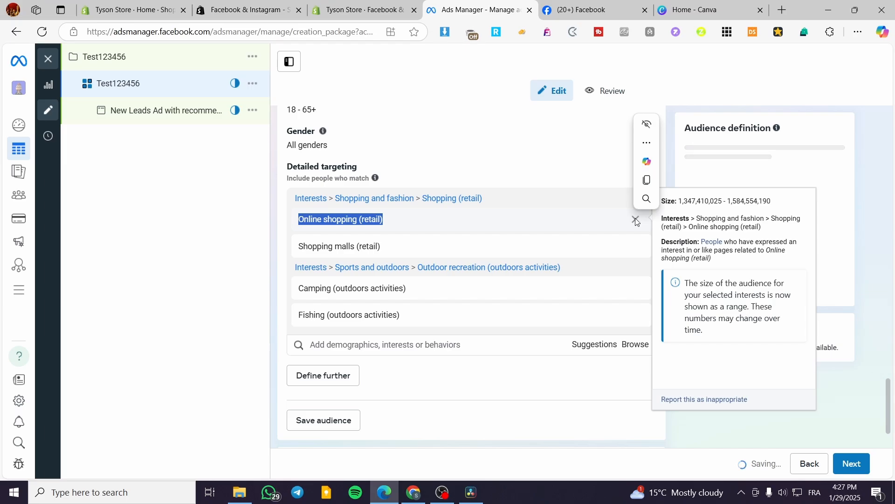
{"action": "left_click", "coordinate": [636, 221]}
{"action": "left_click", "coordinate": [636, 221]}
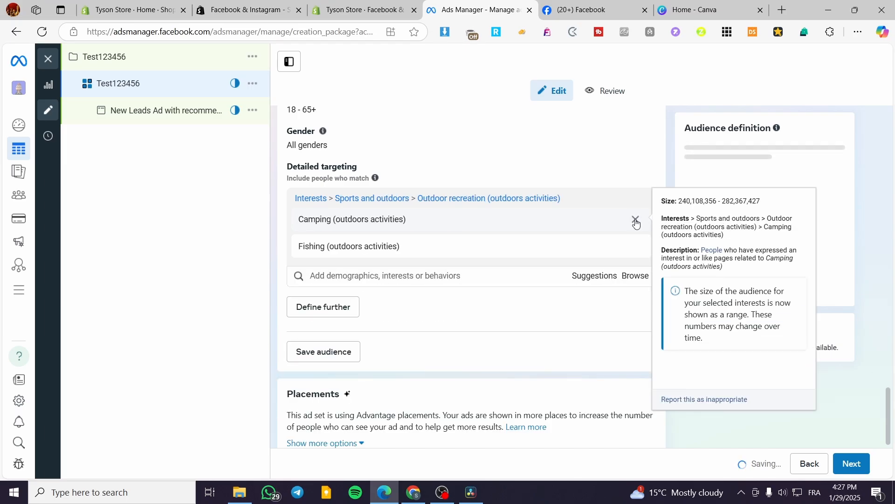
{"action": "left_click", "coordinate": [636, 220]}
{"action": "left_click", "coordinate": [635, 227]}
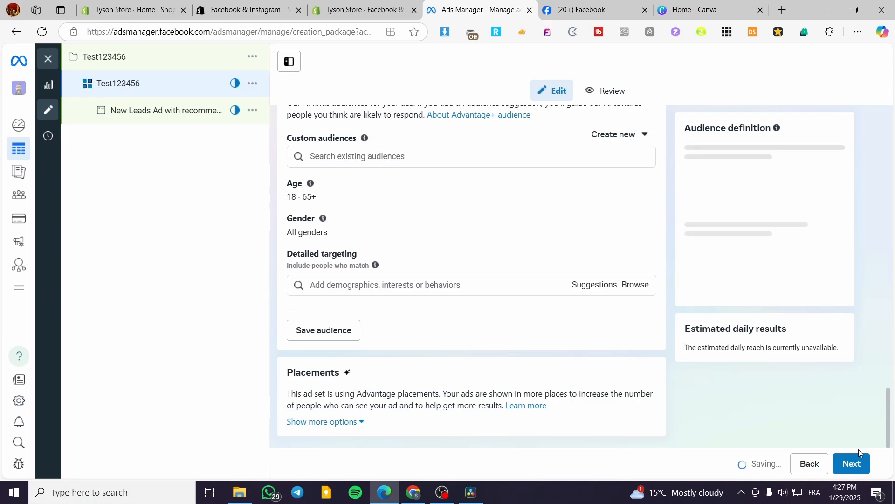
Step: Expand the additional placement options of the ad set and continue to the ad level
{"action": "left_click", "coordinate": [348, 423]}
{"action": "scroll", "coordinate": [467, 348], "scroll_direction": "down", "scroll_amount": 3}
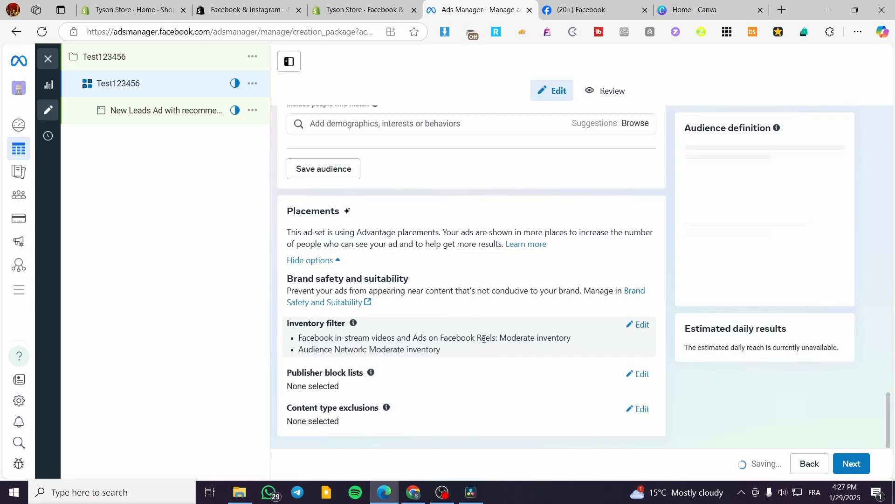
{"action": "left_click", "coordinate": [851, 463]}
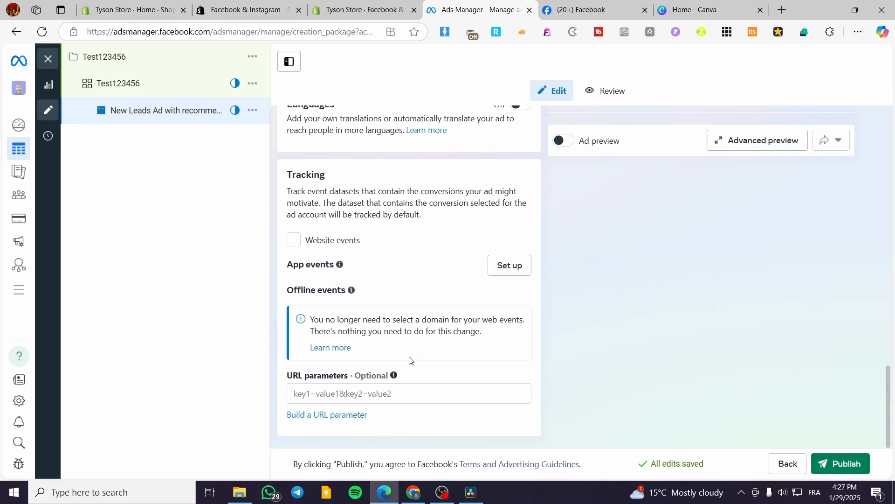
Step: Rename the ad as Ad1
{"action": "scroll", "coordinate": [823, 343], "scroll_direction": "up", "scroll_amount": 10}
{"action": "scroll", "coordinate": [824, 343], "scroll_direction": "up", "scroll_amount": 6}
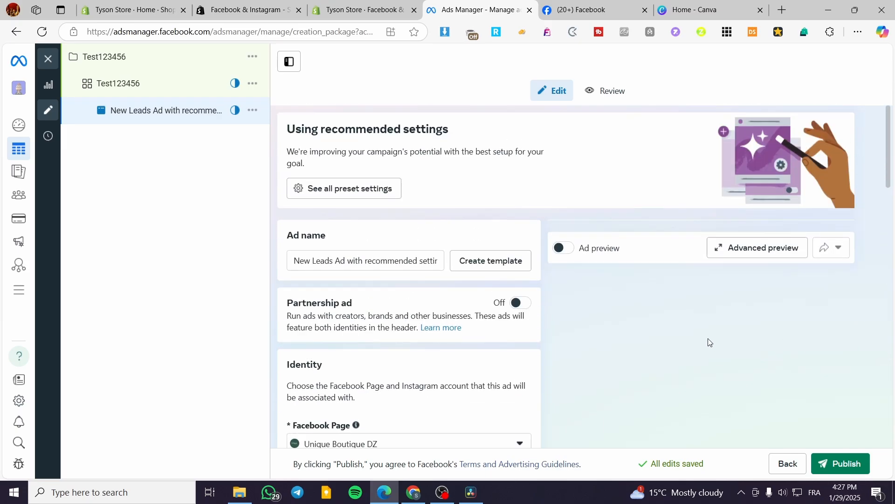
{"action": "left_click", "coordinate": [402, 257]}
{"action": "key", "text": "ctrl+a"}
{"action": "type", "text": "A"}
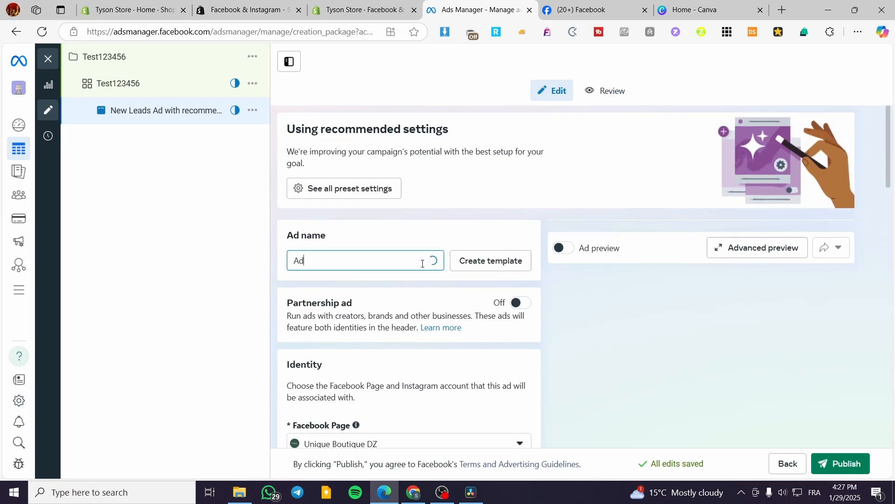
Step: Review the ad's identity settings and the available ad setup options, then close the list without changing the choice
{"action": "scroll", "coordinate": [338, 301], "scroll_direction": "down", "scroll_amount": 3}
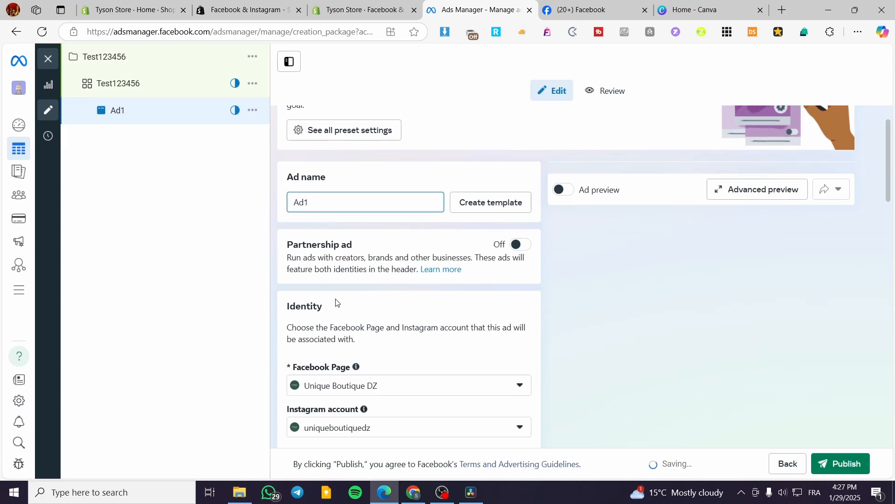
{"action": "scroll", "coordinate": [322, 263], "scroll_direction": "down", "scroll_amount": 1}
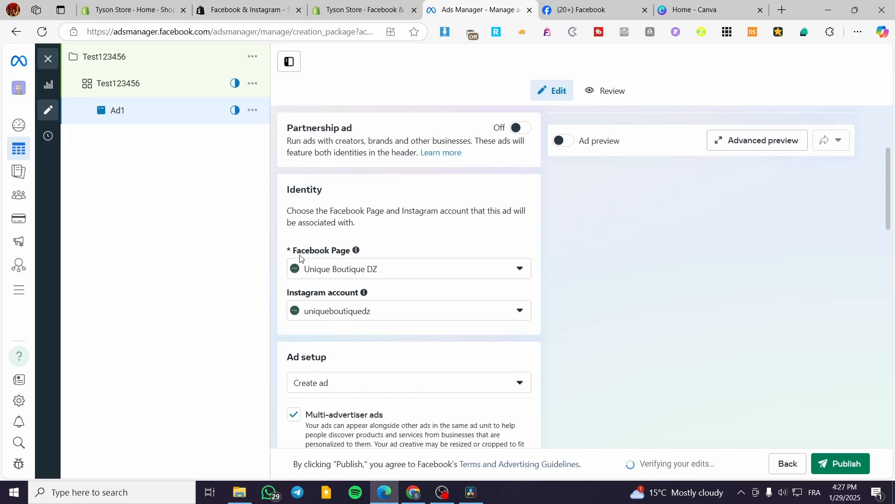
{"action": "scroll", "coordinate": [325, 304], "scroll_direction": "down", "scroll_amount": 3}
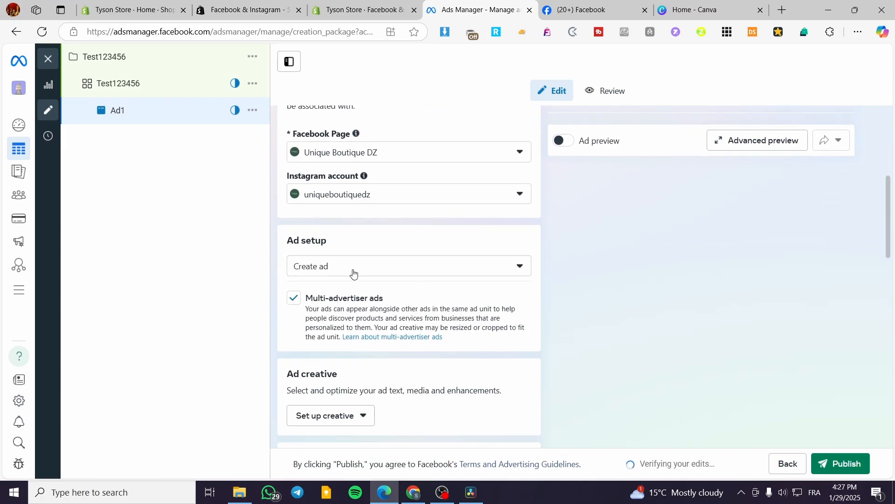
{"action": "left_click", "coordinate": [353, 274]}
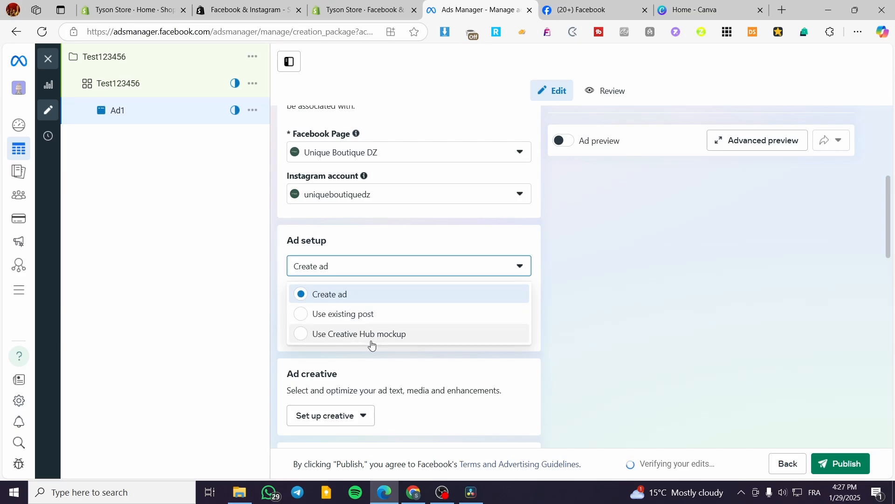
{"action": "left_click", "coordinate": [643, 287]}
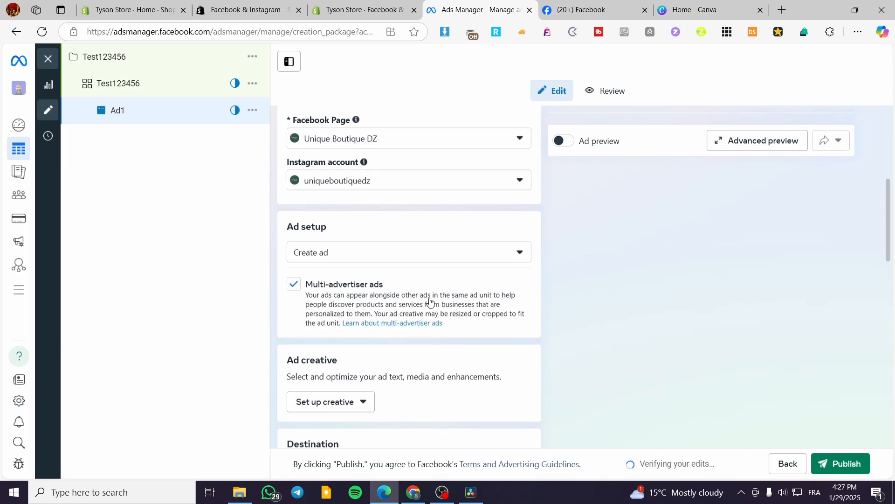
Step: Check which creative types can be set up for the ad and close the list without choosing one
{"action": "scroll", "coordinate": [430, 303], "scroll_direction": "down", "scroll_amount": 2}
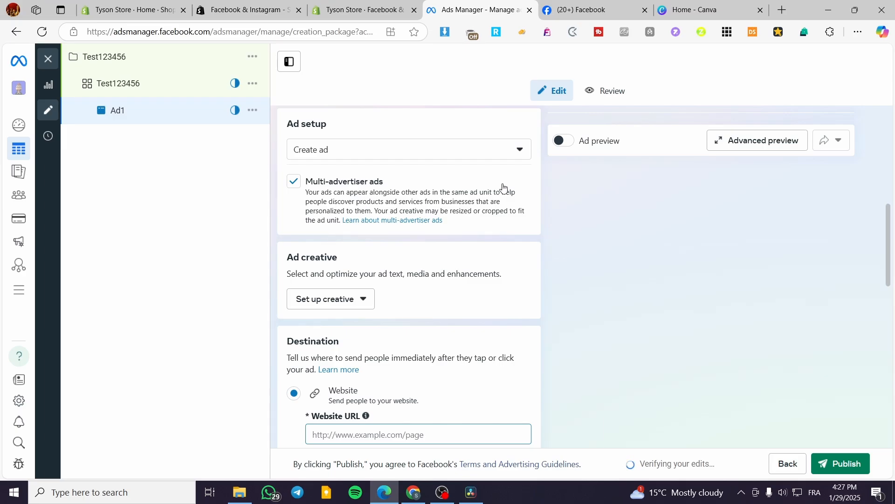
{"action": "scroll", "coordinate": [443, 270], "scroll_direction": "down", "scroll_amount": 2}
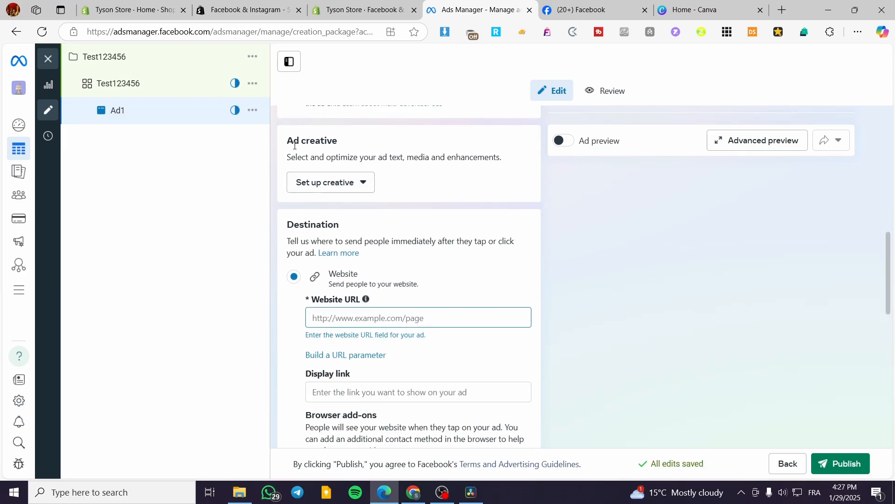
{"action": "left_click", "coordinate": [367, 187]}
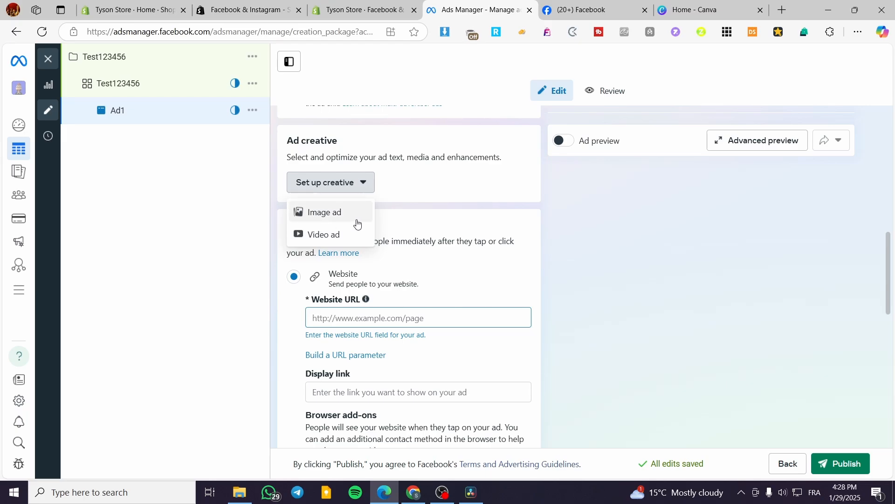
{"action": "left_click", "coordinate": [367, 184]}
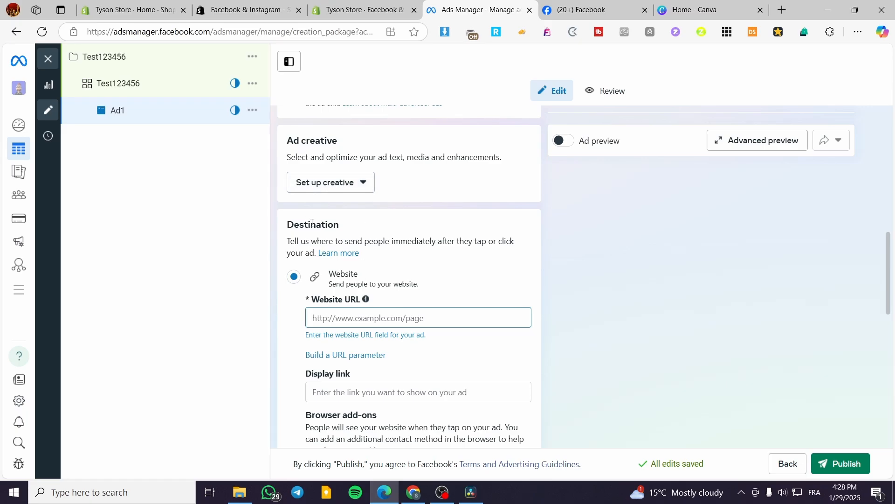
Step: Switch to the Shopify admin and open the Car Vacuum Cleaner product from the product list
{"action": "scroll", "coordinate": [409, 242], "scroll_direction": "down", "scroll_amount": 3}
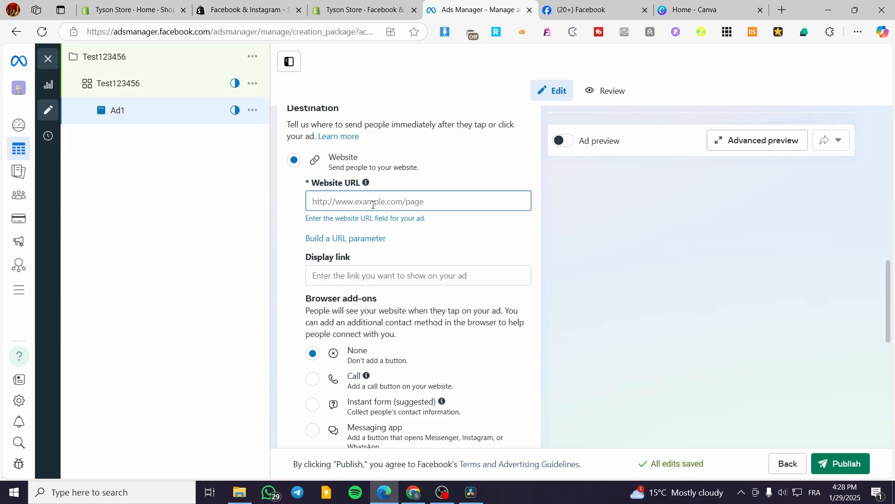
{"action": "left_click", "coordinate": [359, 10]}
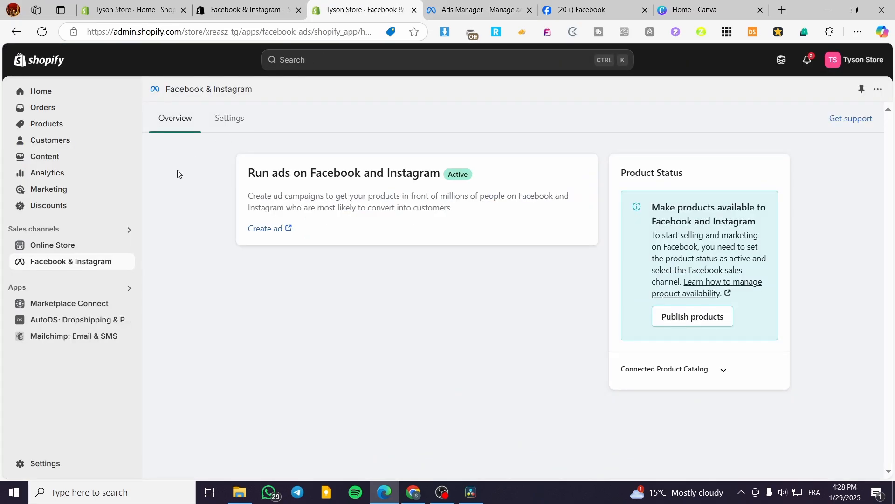
{"action": "left_click", "coordinate": [91, 125]}
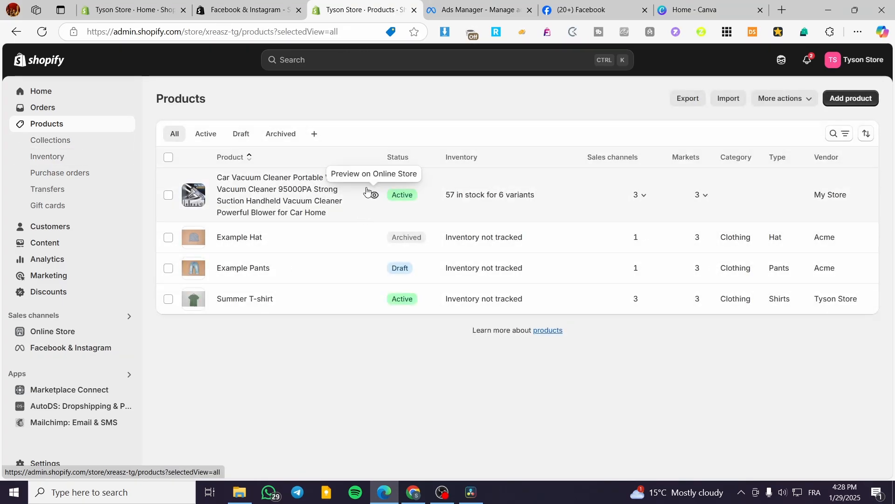
{"action": "left_click", "coordinate": [269, 186]}
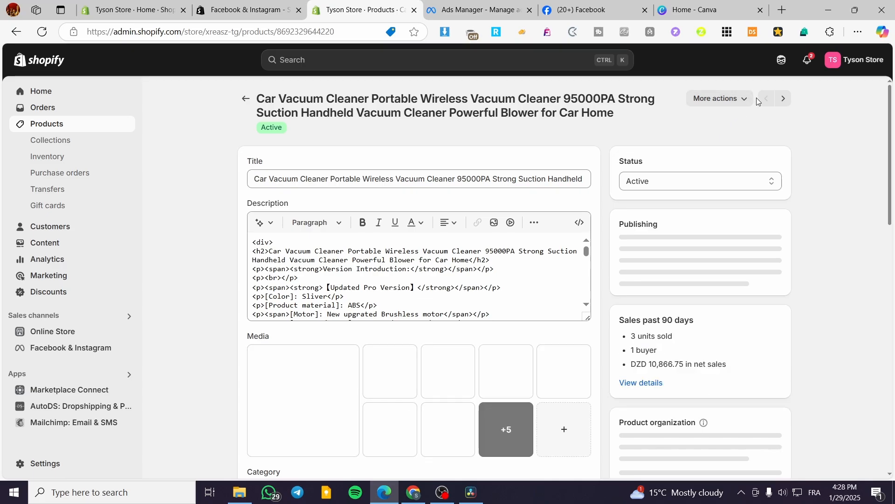
Step: Preview the vacuum cleaner's product page, close the preview, and show the product's additional actions again
{"action": "left_click", "coordinate": [742, 97]}
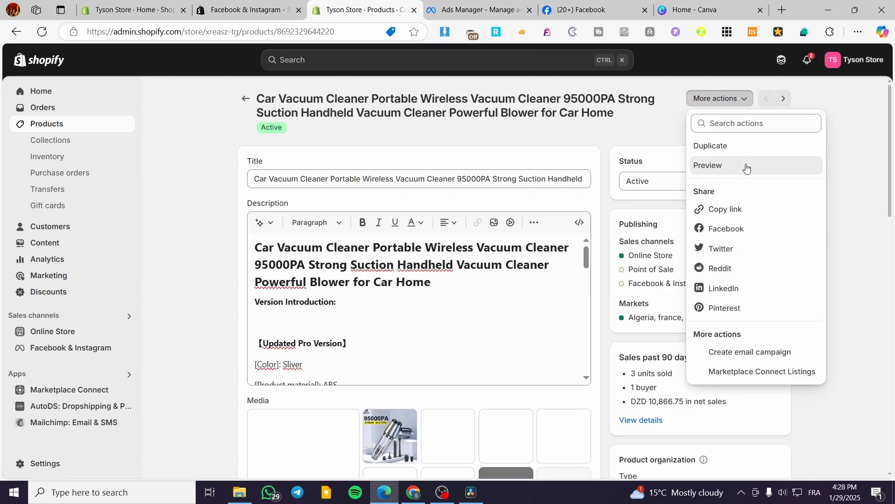
{"action": "left_click", "coordinate": [614, 107]}
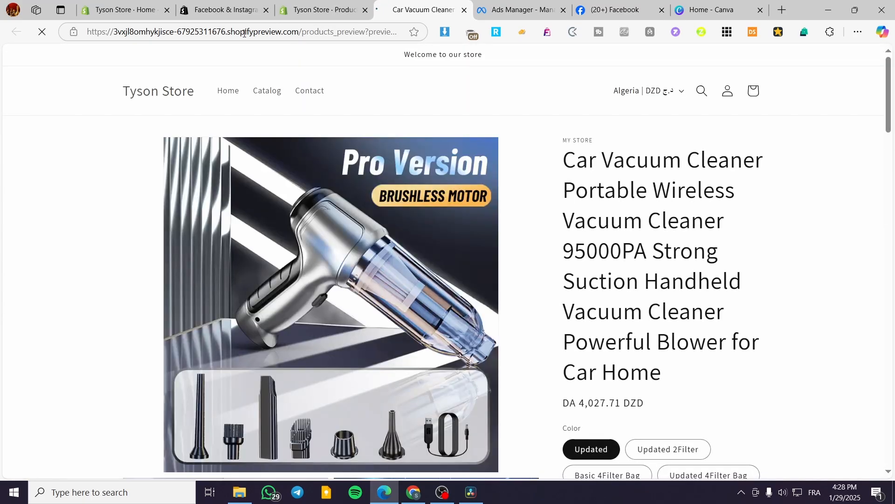
{"action": "left_click", "coordinate": [465, 10]}
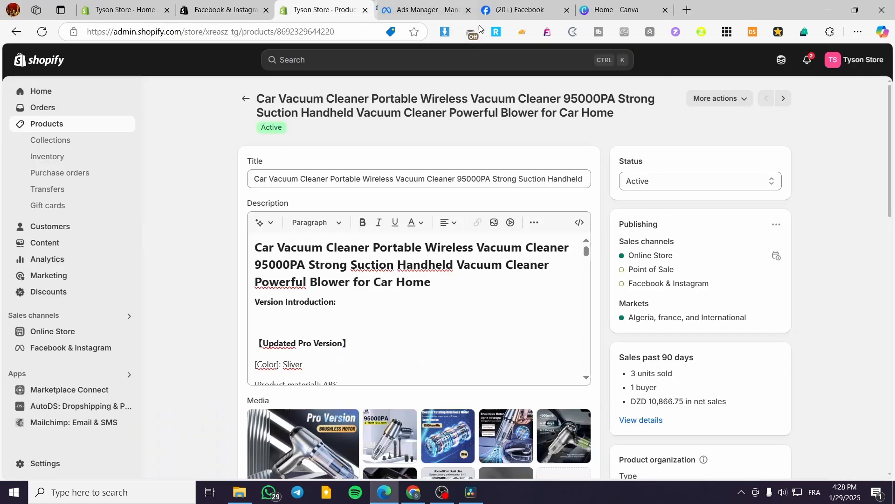
{"action": "left_click", "coordinate": [744, 98]}
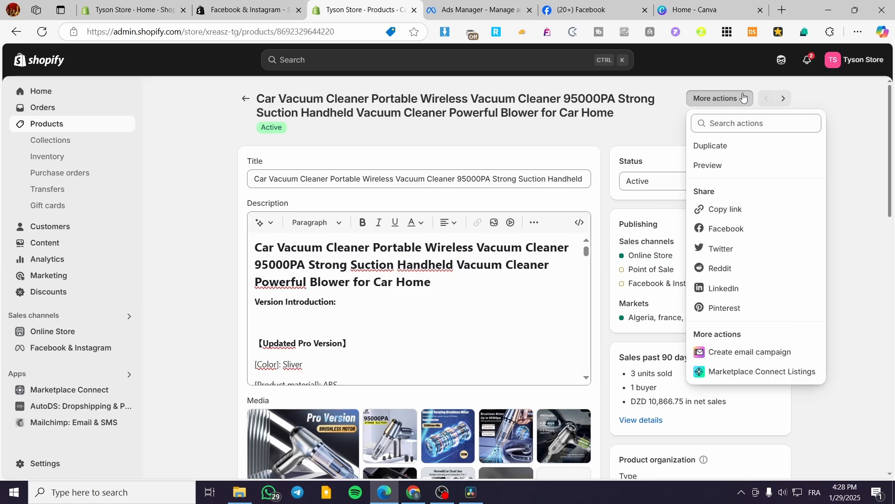
Step: View the live online store, open the Car Vacuum Cleaner from the featured products, and copy its page URL
{"action": "left_click", "coordinate": [120, 331]}
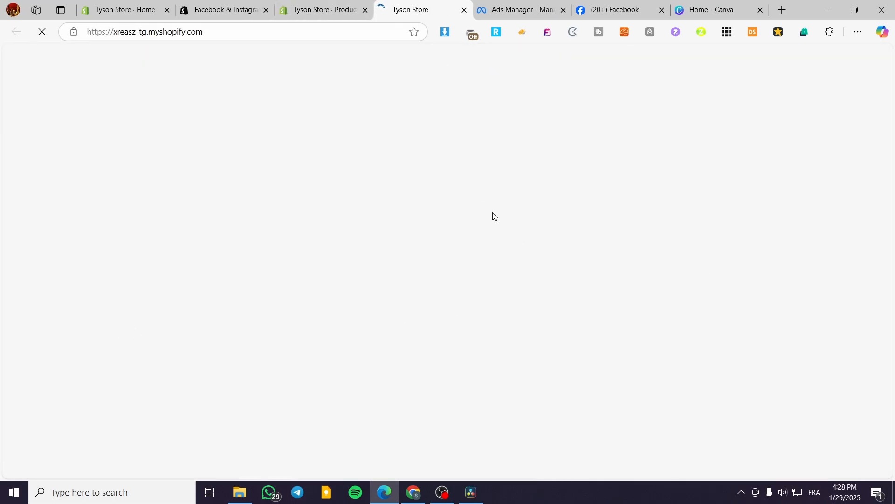
{"action": "scroll", "coordinate": [326, 319], "scroll_direction": "down", "scroll_amount": 5}
{"action": "scroll", "coordinate": [280, 310], "scroll_direction": "down", "scroll_amount": 2}
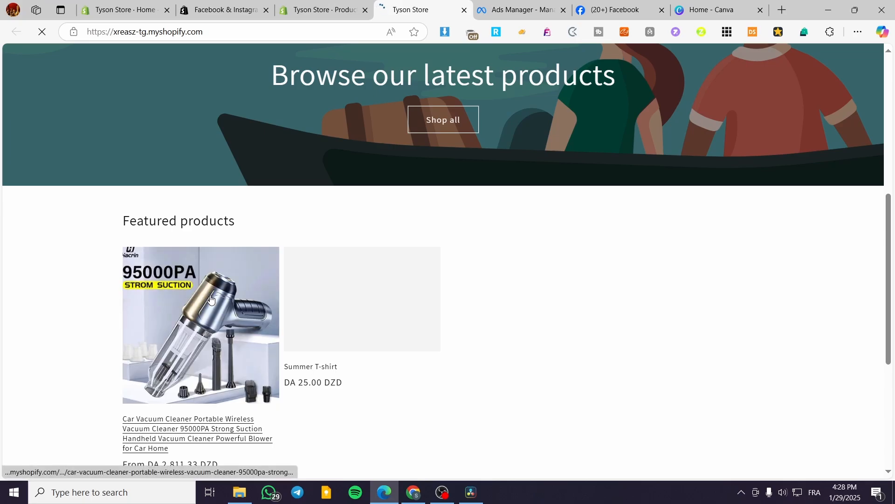
{"action": "left_click", "coordinate": [211, 299]}
{"action": "left_click", "coordinate": [305, 39]}
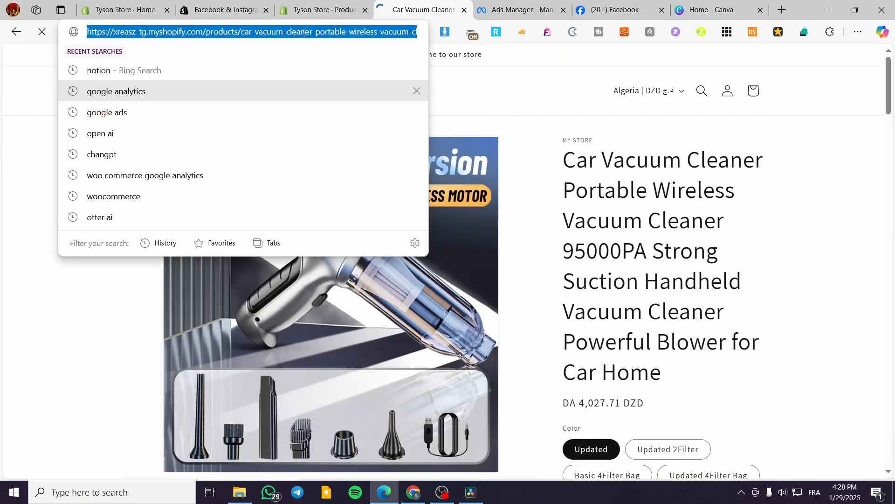
Step: Close the storefront, product and Facebook & Instagram pages, and paste the copied product URL as the ad's website URL in Ads Manager
{"action": "left_click", "coordinate": [448, 14]}
{"action": "left_click", "coordinate": [464, 10]}
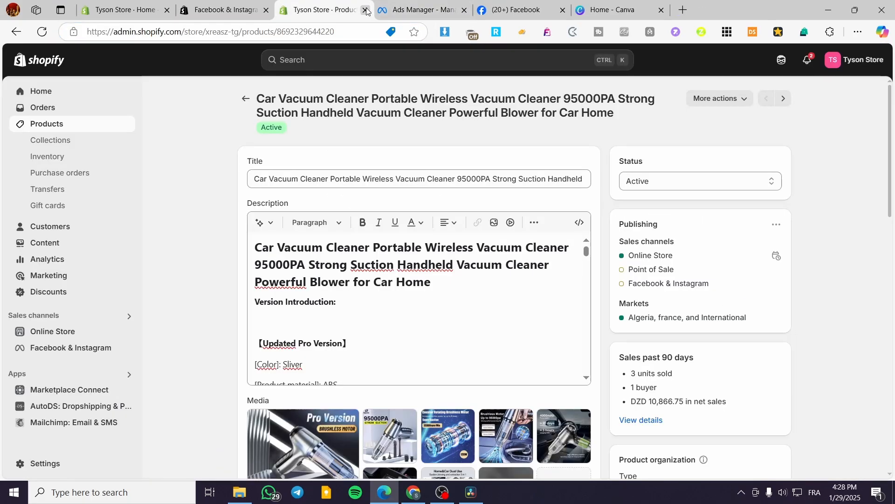
{"action": "left_click", "coordinate": [365, 10]}
{"action": "left_click", "coordinate": [224, 10]}
{"action": "left_click", "coordinate": [267, 9]}
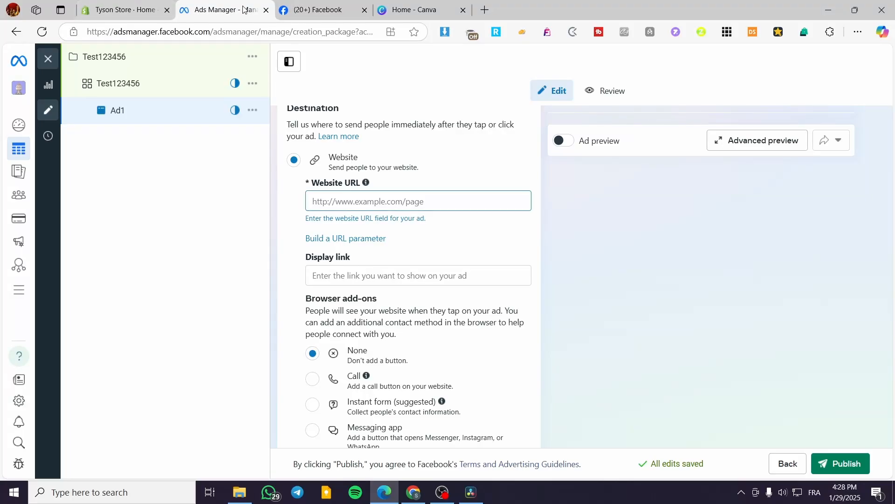
{"action": "left_click", "coordinate": [366, 205]}
{"action": "key", "text": "ctrl+v"}
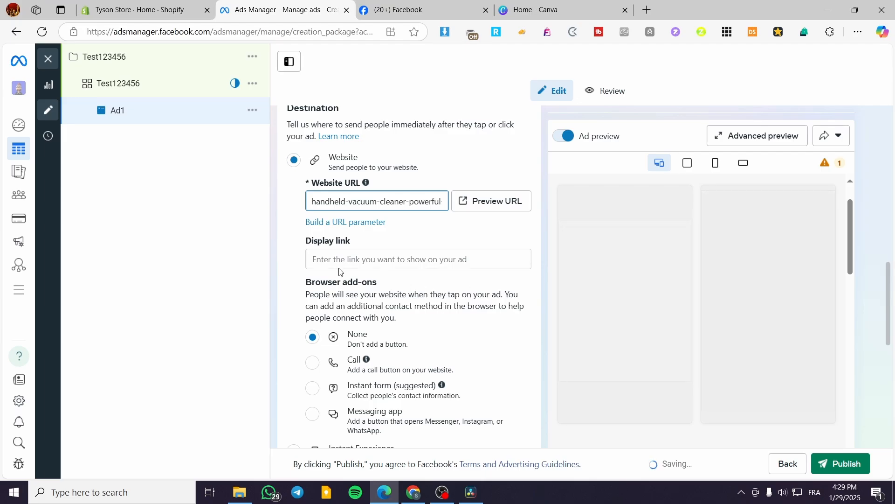
Step: Enable website events tracking for Ad1 and return to the campaigns list
{"action": "scroll", "coordinate": [342, 299], "scroll_direction": "down", "scroll_amount": 1}
{"action": "scroll", "coordinate": [386, 311], "scroll_direction": "down", "scroll_amount": 2}
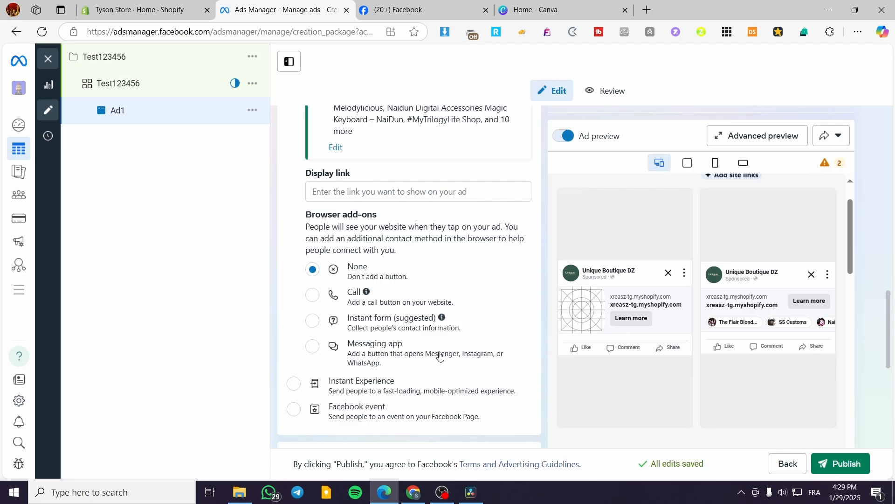
{"action": "scroll", "coordinate": [430, 282], "scroll_direction": "down", "scroll_amount": 5}
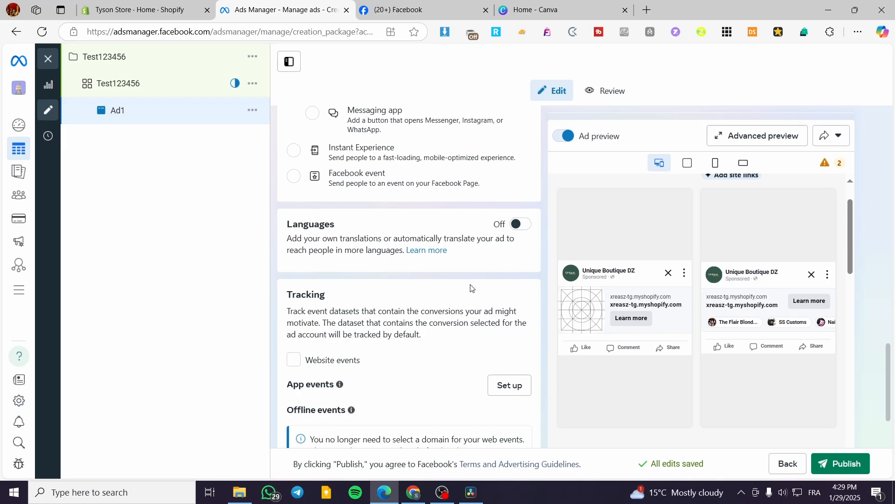
{"action": "scroll", "coordinate": [392, 301], "scroll_direction": "down", "scroll_amount": 3}
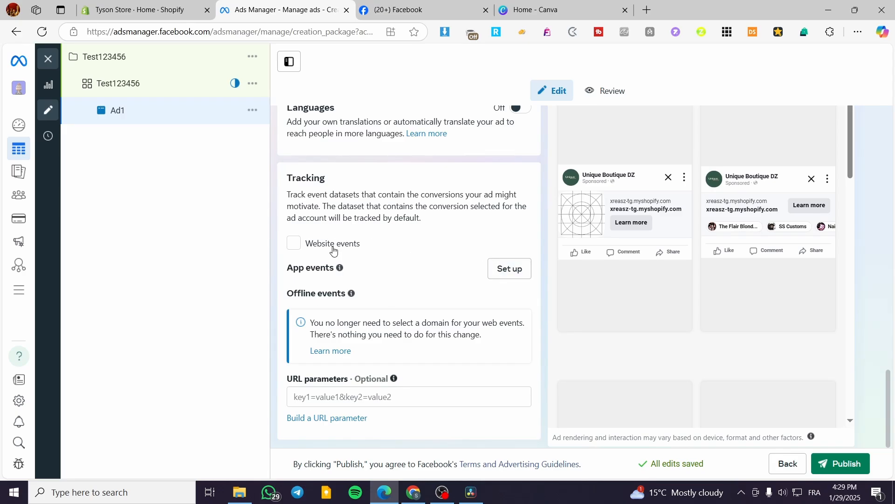
{"action": "left_click", "coordinate": [295, 244]}
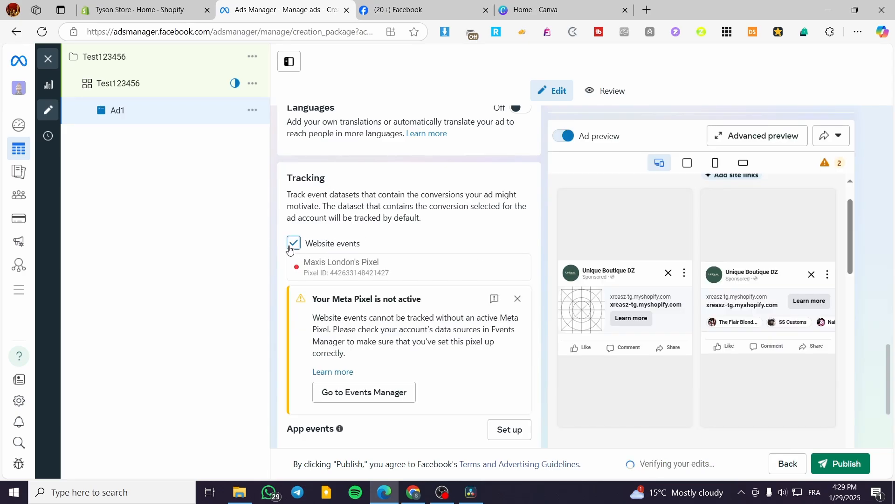
{"action": "scroll", "coordinate": [387, 241], "scroll_direction": "down", "scroll_amount": 2}
{"action": "scroll", "coordinate": [387, 241], "scroll_direction": "down", "scroll_amount": 2}
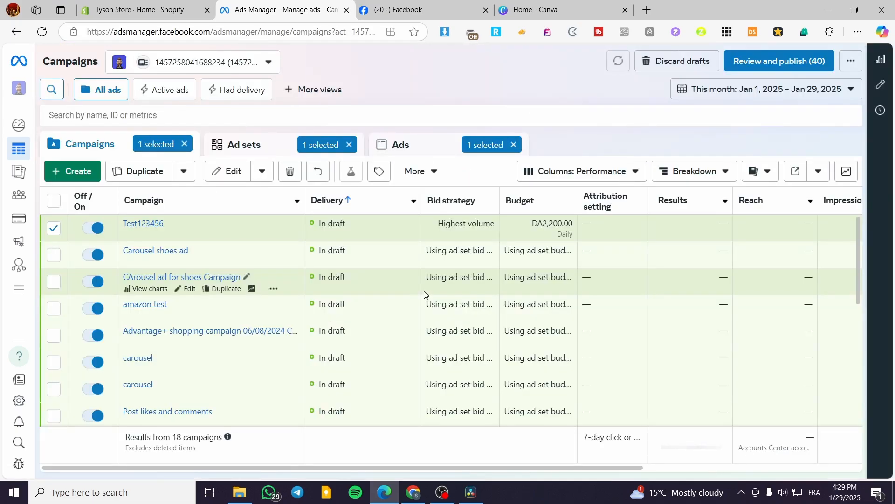
Step: Switch back to the Shopify store's admin home page
{"action": "left_click", "coordinate": [161, 13]}
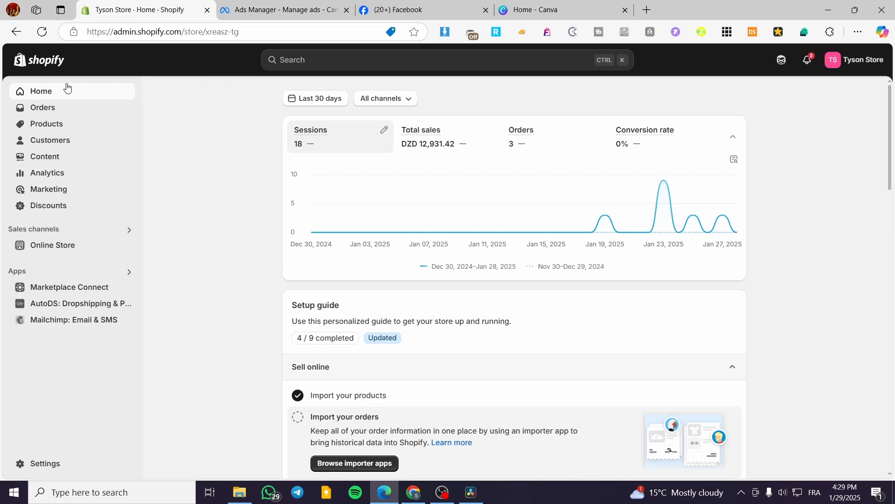
{"action": "left_click", "coordinate": [280, 10]}
{"action": "left_click", "coordinate": [140, 11]}
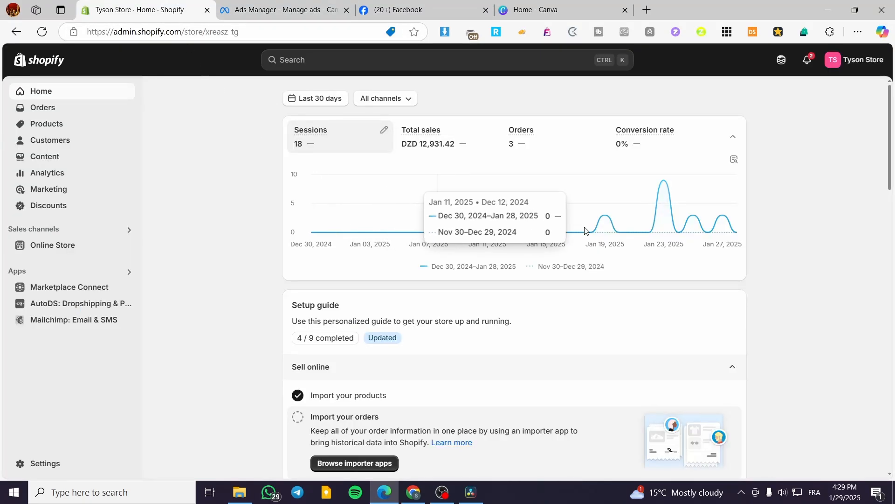